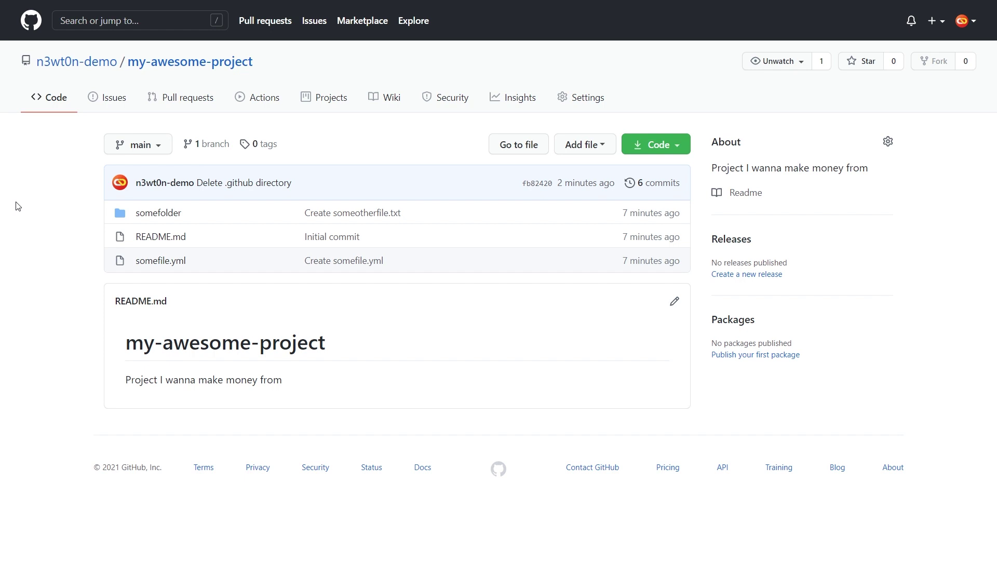
# - Enable Sponsorships in the repository settings and start setting up its sponsor button through a FUNDING.yml file
pyautogui.click(575, 99)
pyautogui.scroll(-15, 726, 160)
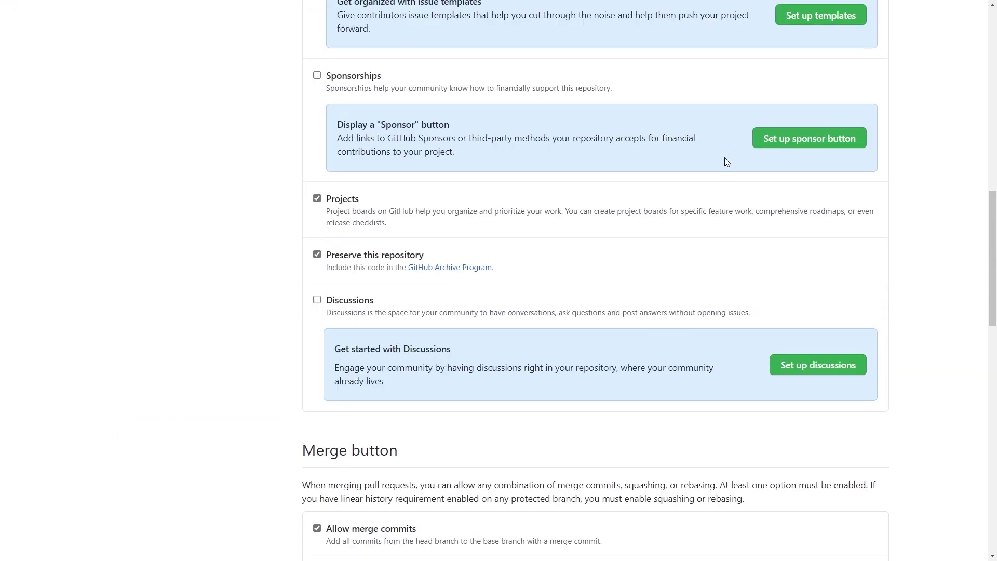
pyautogui.moveTo(310, 86); pyautogui.dragTo(254, 115)
pyautogui.click(318, 78)
pyautogui.click(844, 146)
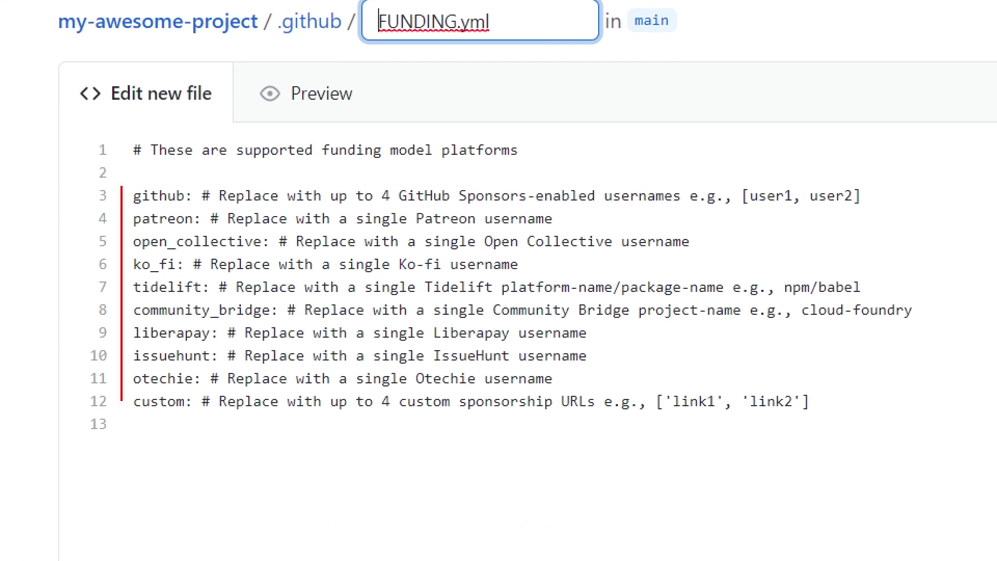
pyautogui.moveTo(132, 199); pyautogui.dragTo(185, 201)
pyautogui.moveTo(212, 219)
pyautogui.mouseDown()
pyautogui.moveTo(258, 219)
pyautogui.moveTo(288, 259)
pyautogui.mouseUp()
pyautogui.press('Escape')
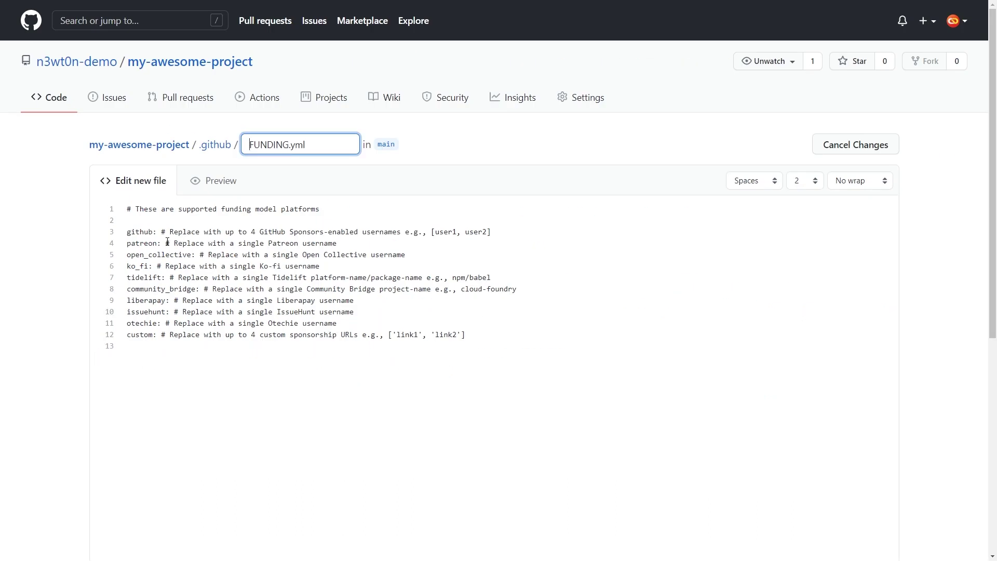
# - Set the Patreon entry in FUNDING.yml to CoderDave and commit the new file
pyautogui.moveTo(166, 243); pyautogui.dragTo(340, 245)
pyautogui.write('CoderDave')
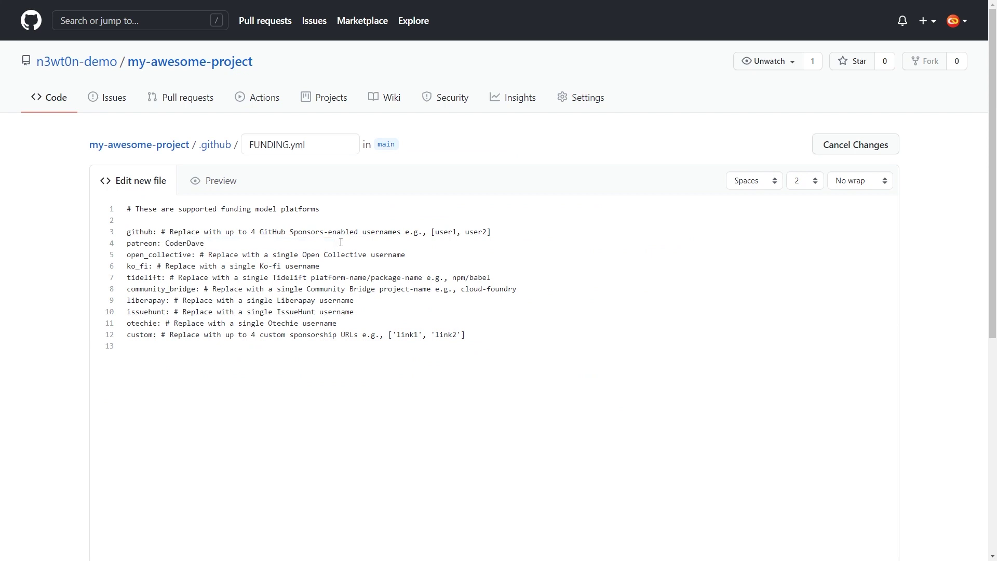
pyautogui.scroll(-10, 909, 329)
pyautogui.click(183, 448)
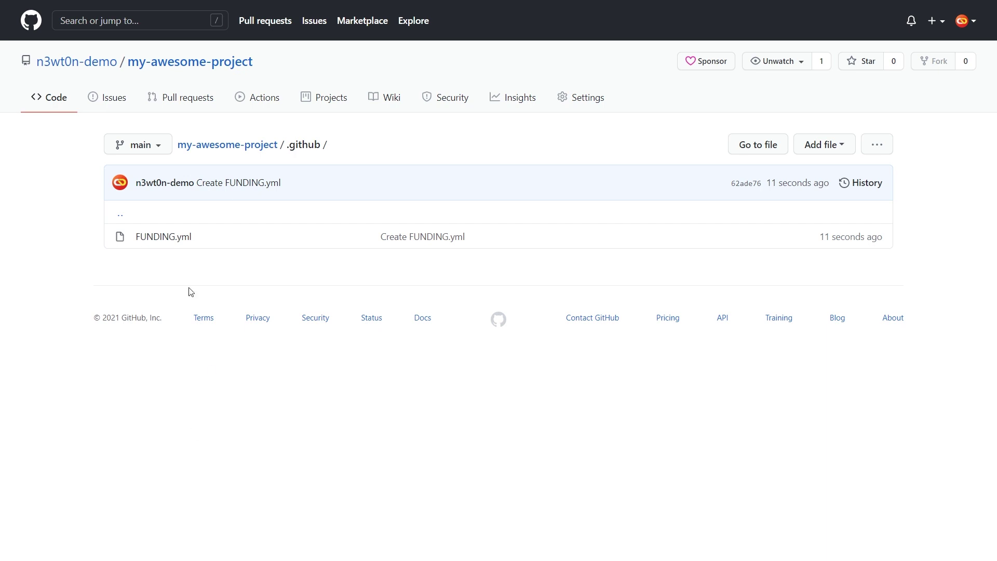
# - Check the Sponsor this project section on the repository's main page and open its Patreon link
pyautogui.click(56, 104)
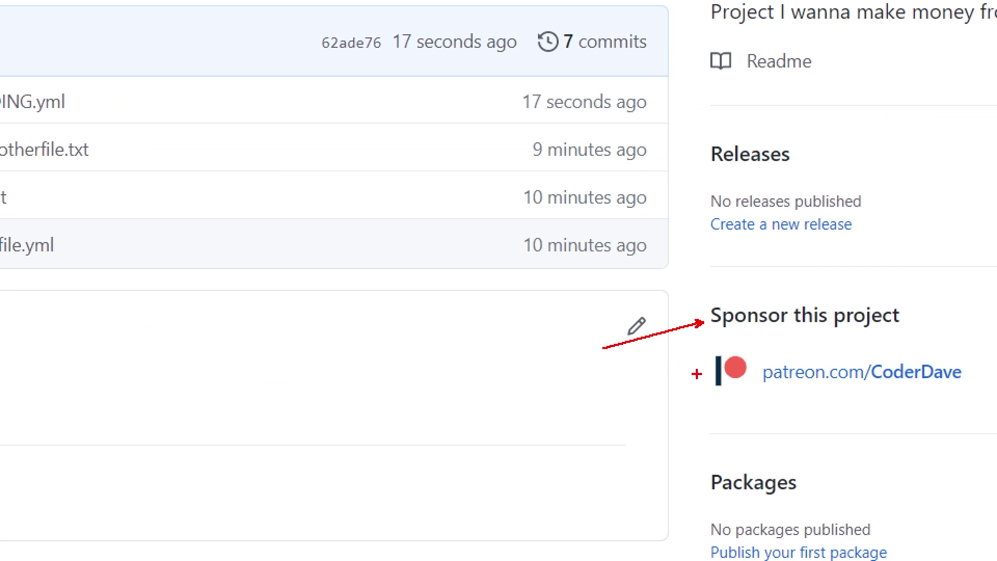
pyautogui.moveTo(697, 373); pyautogui.dragTo(634, 401)
pyautogui.moveTo(849, 391); pyautogui.dragTo(996, 388)
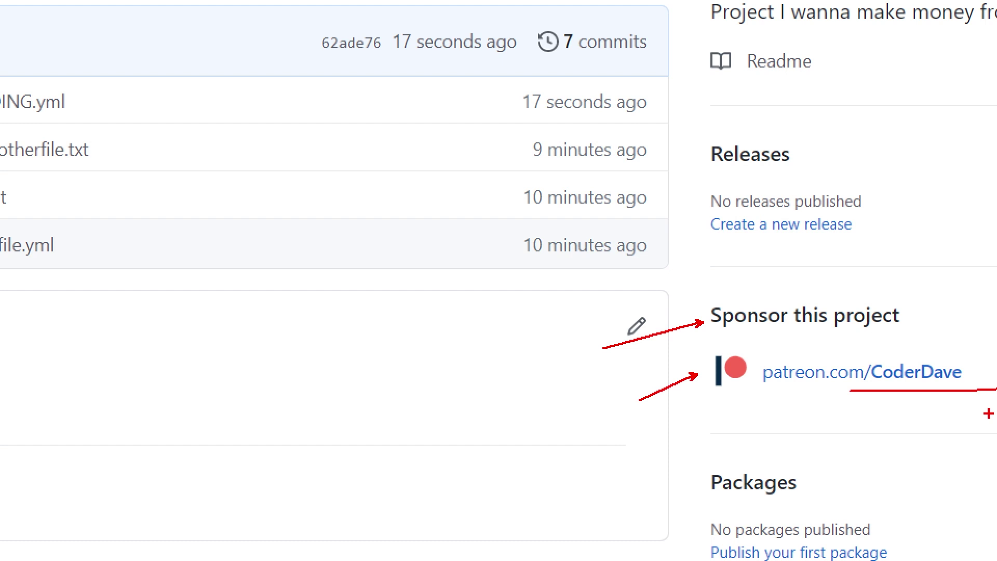
pyautogui.press('Escape')
pyautogui.click(818, 359)
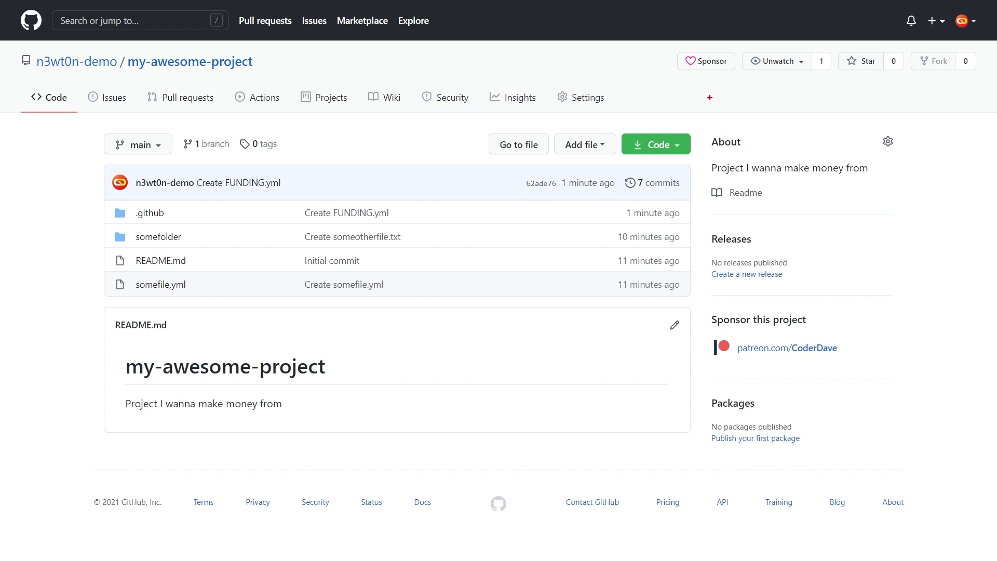
# - View the funding links offered by the repository's Sponsor button and dismiss the dialog
pyautogui.moveTo(703, 78); pyautogui.dragTo(711, 157)
pyautogui.click(696, 66)
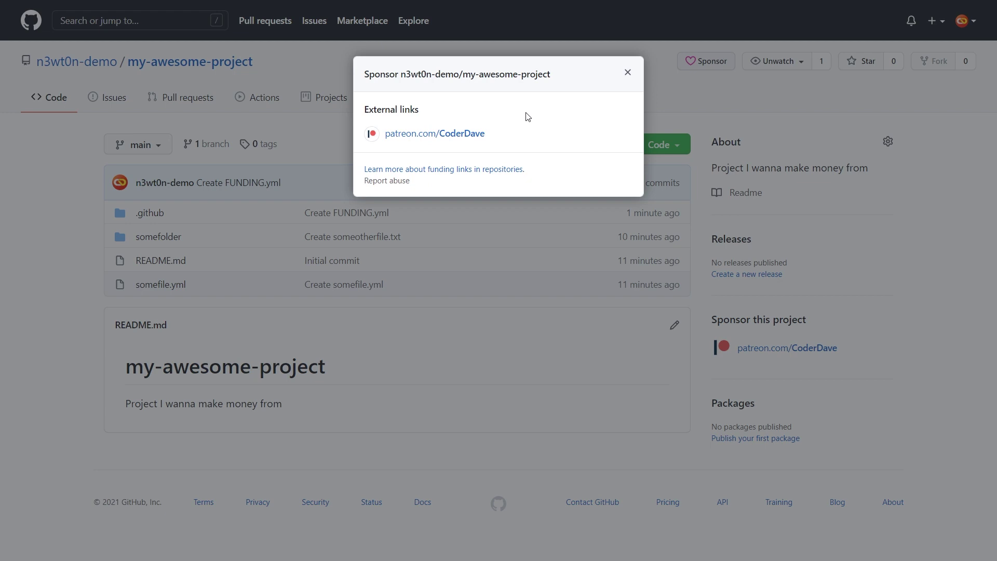
pyautogui.press('Escape')
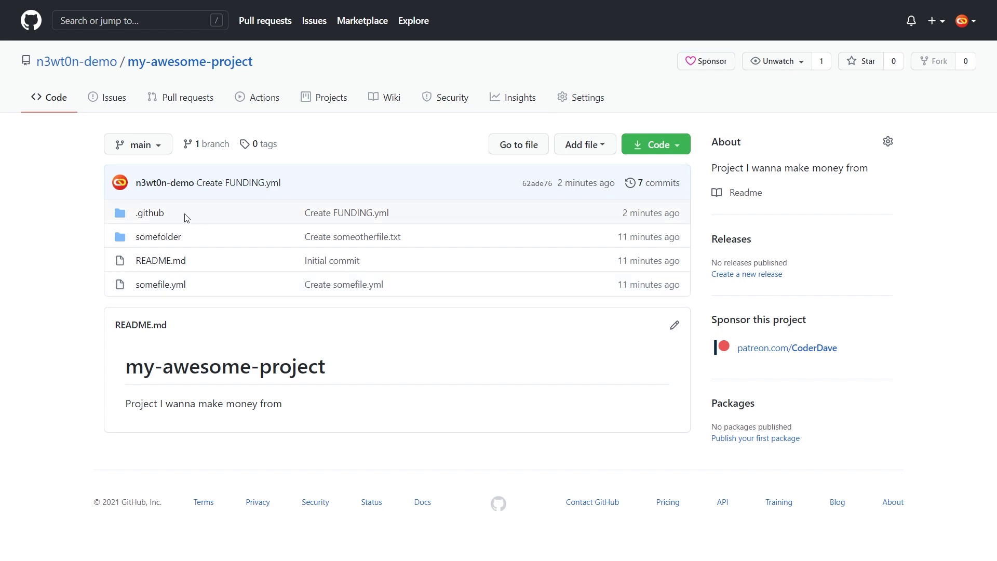
# - Edit .github/FUNDING.yml to set the github entry to [n3wt0n-demo] and commit the update
pyautogui.click(154, 213)
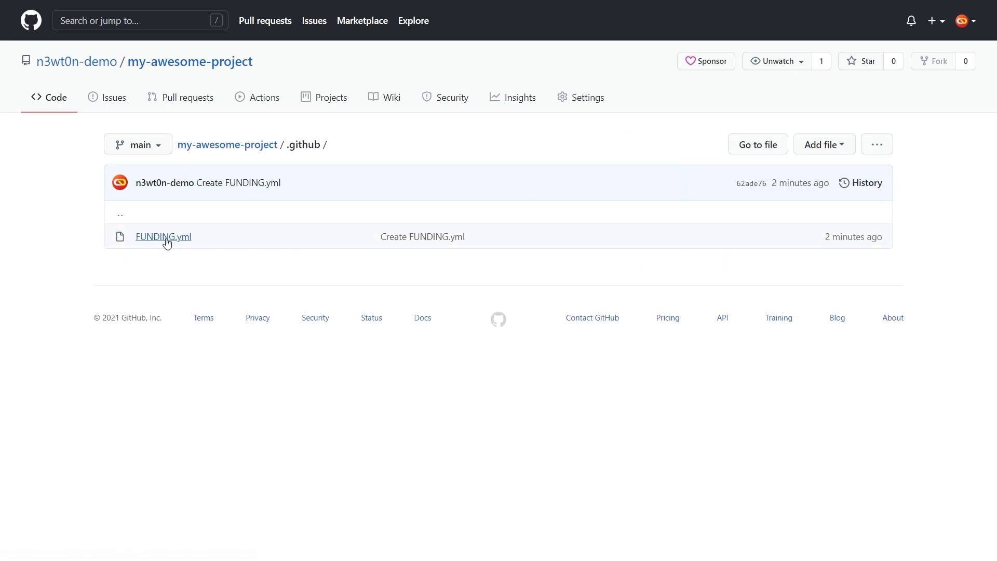
pyautogui.click(164, 238)
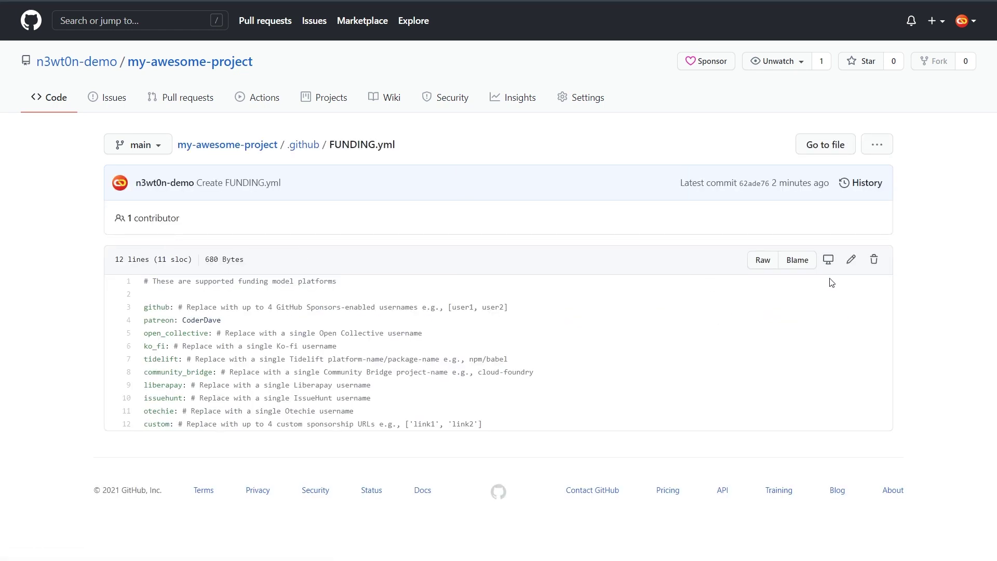
pyautogui.click(853, 264)
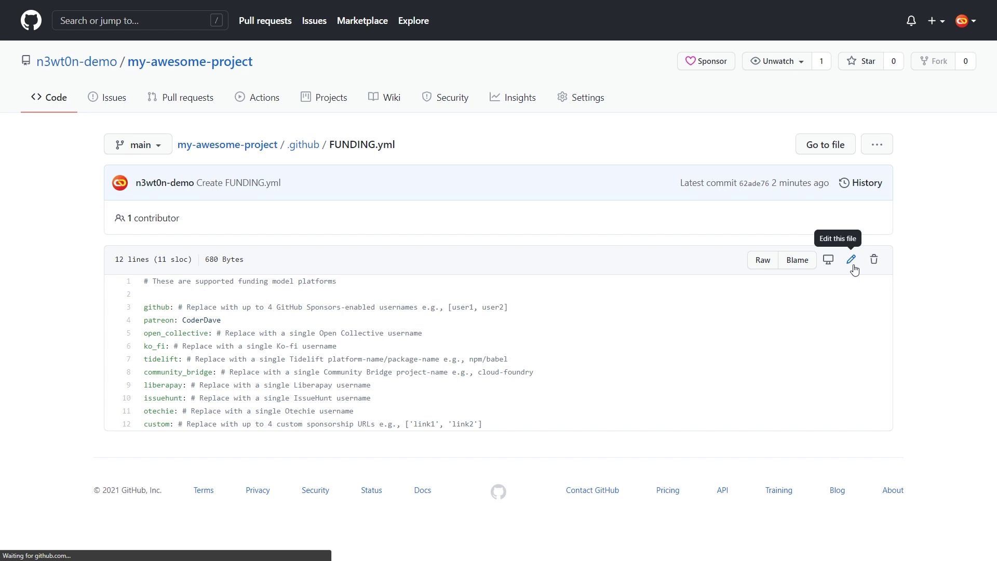
pyautogui.moveTo(513, 297); pyautogui.dragTo(161, 297)
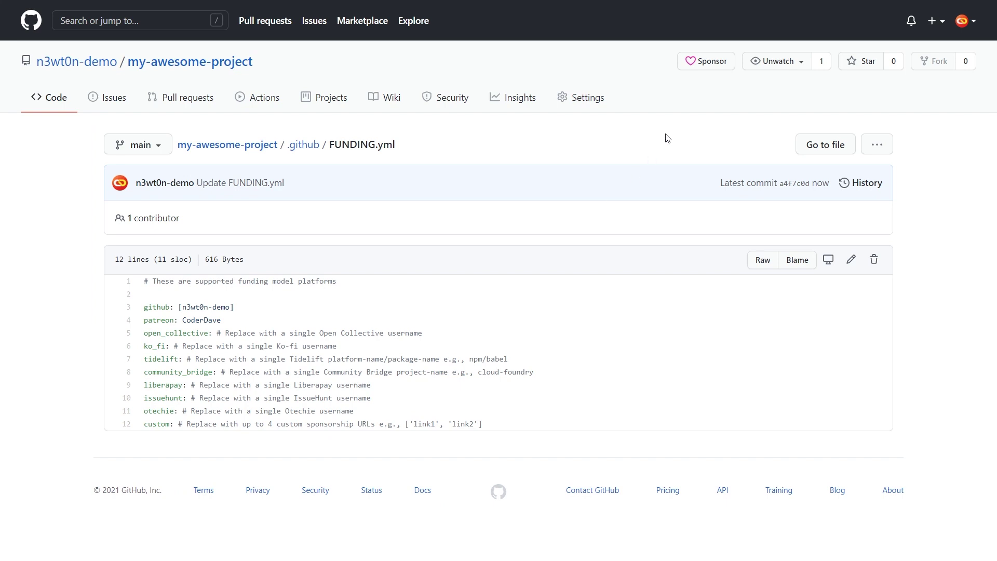
# - Examine the repository's Sponsor dialog for FUNDING.yml parsing problems and the remaining external links
pyautogui.click(709, 66)
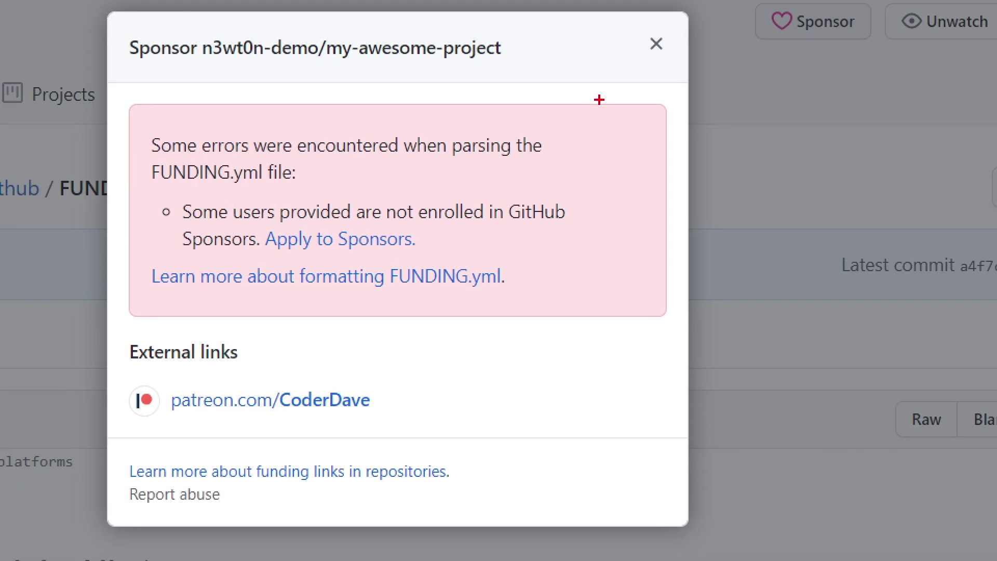
pyautogui.moveTo(569, 146); pyautogui.dragTo(670, 74)
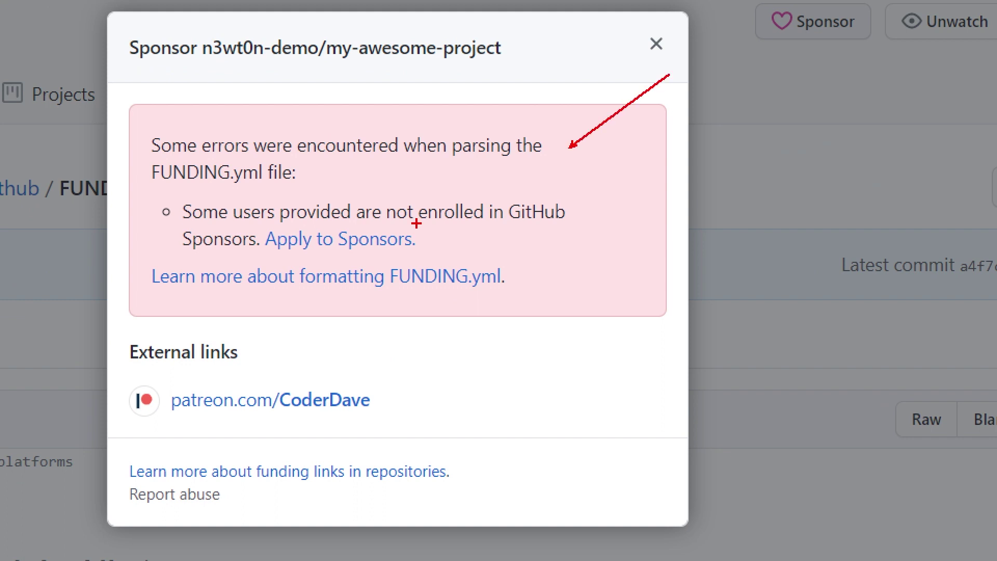
pyautogui.moveTo(363, 226); pyautogui.dragTo(546, 224)
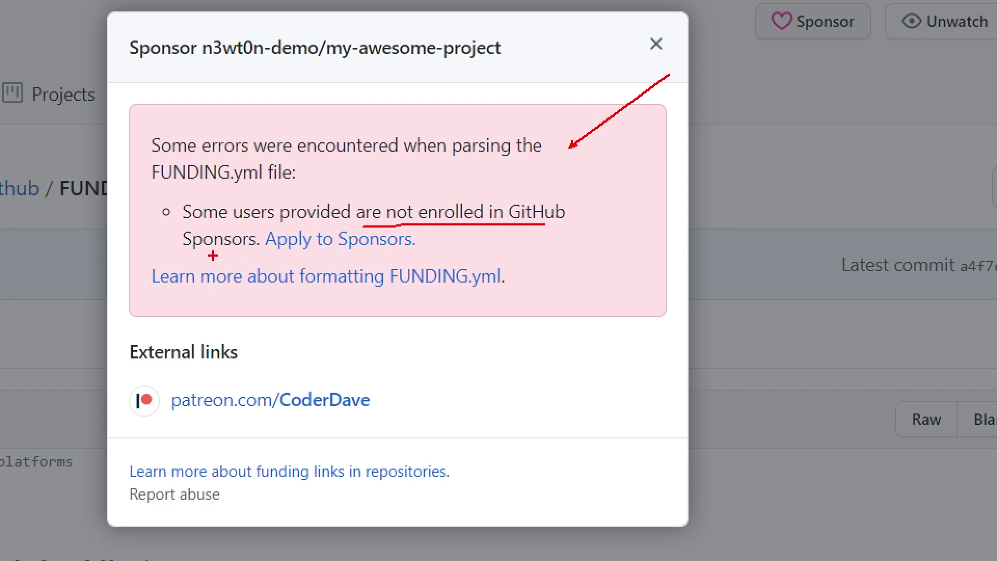
pyautogui.moveTo(184, 254); pyautogui.dragTo(266, 253)
pyautogui.moveTo(426, 401); pyautogui.dragTo(630, 370)
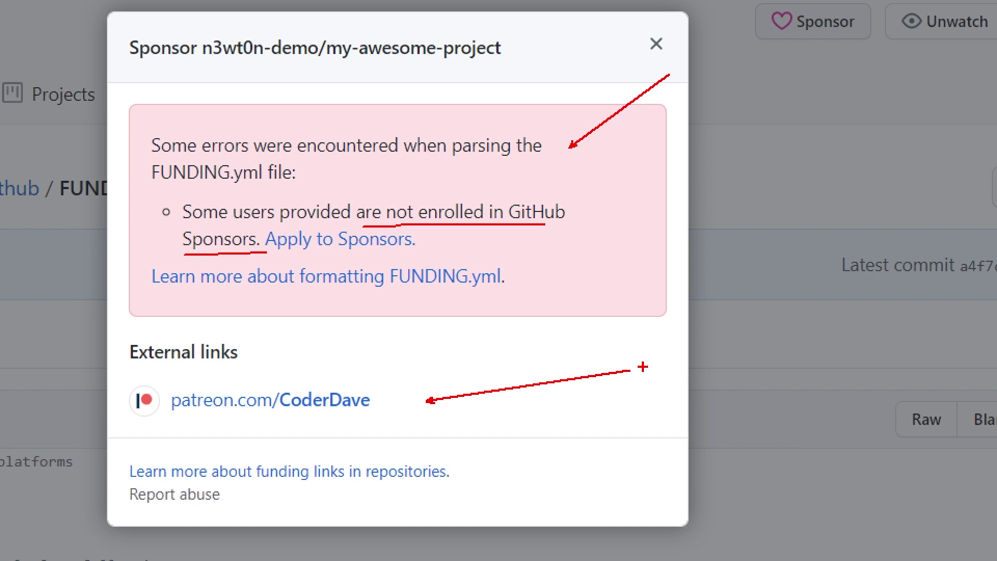
pyautogui.press('Escape')
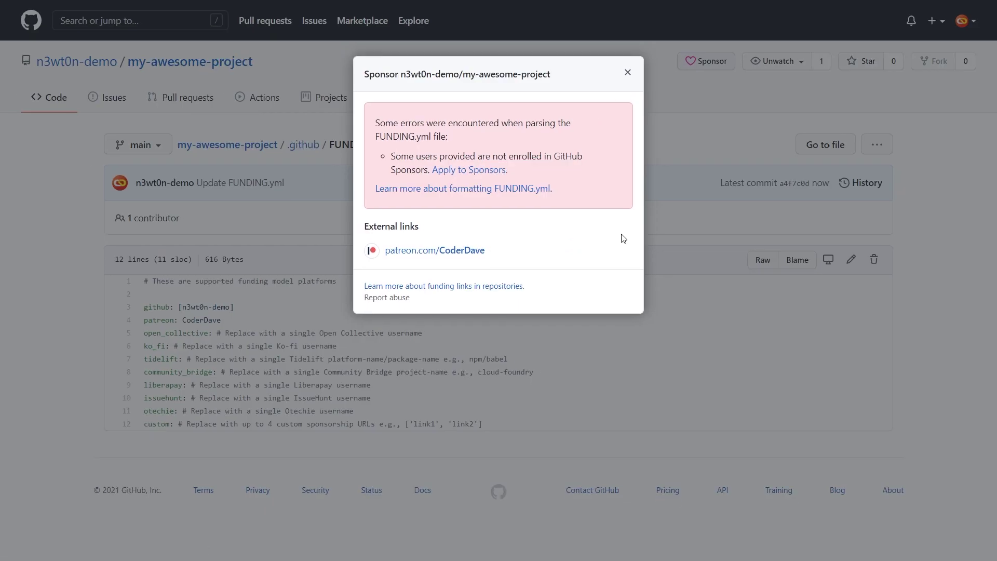
# - Open the GitHub Sponsors application and set both the bank account region and the region of residence to Hong Kong
pyautogui.click(493, 178)
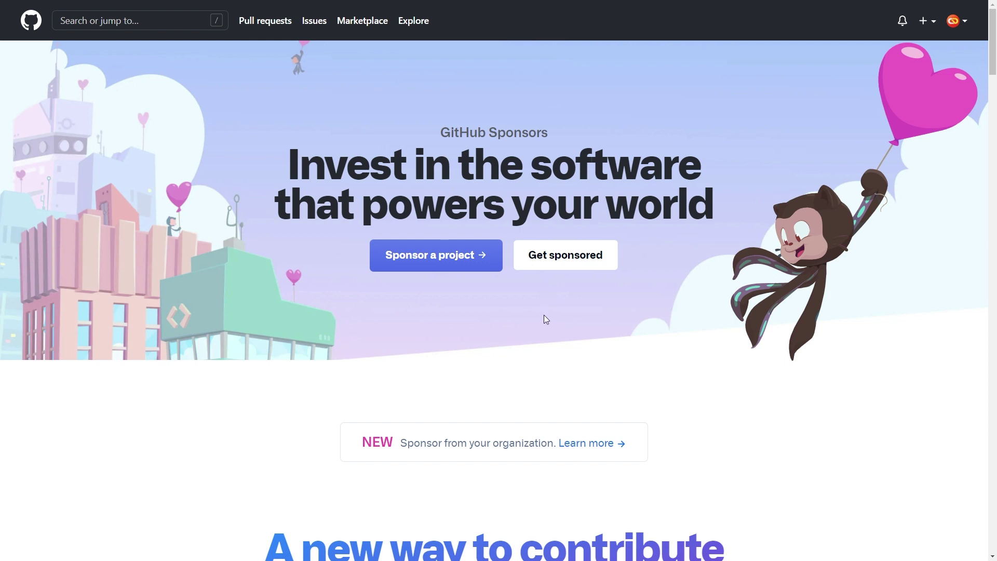
pyautogui.click(569, 262)
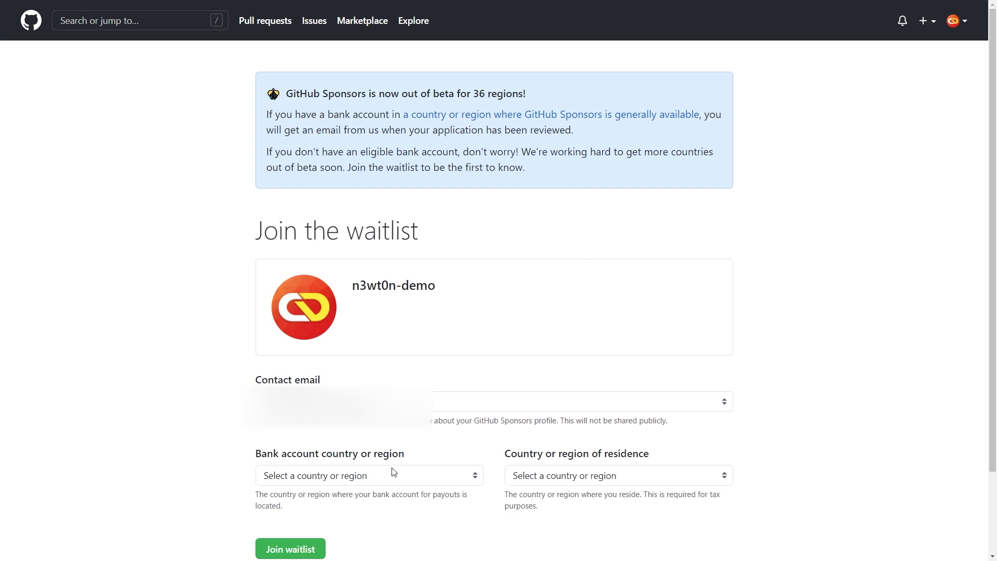
pyautogui.click(459, 483)
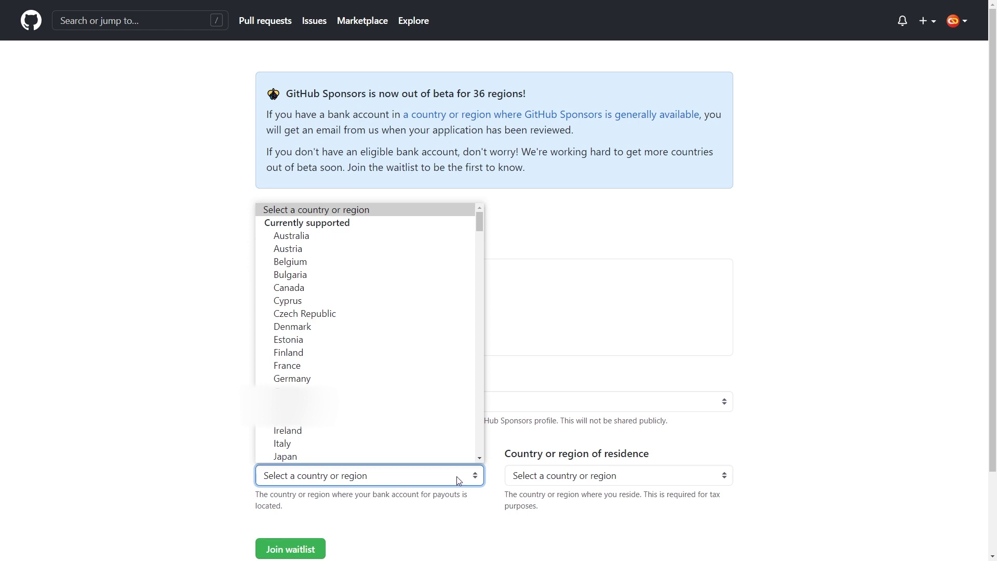
pyautogui.scroll(-1, 418, 296)
pyautogui.scroll(-1, 421, 300)
pyautogui.click(413, 327)
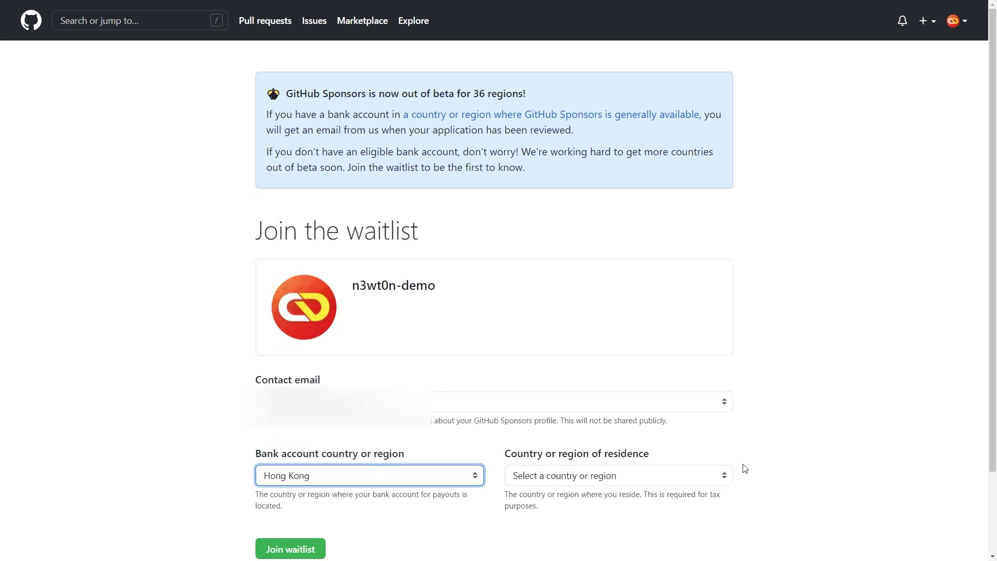
pyautogui.click(726, 477)
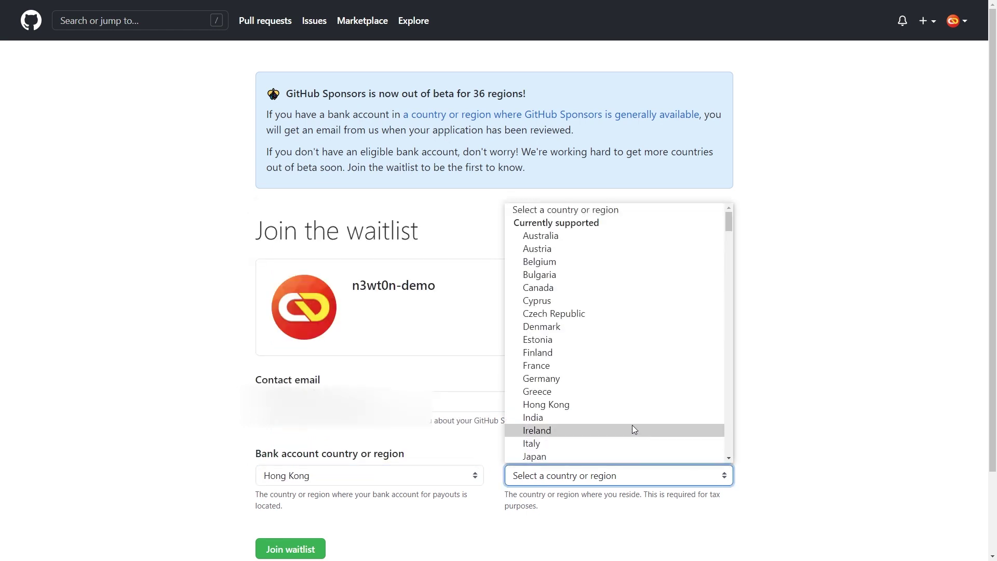
pyautogui.click(603, 404)
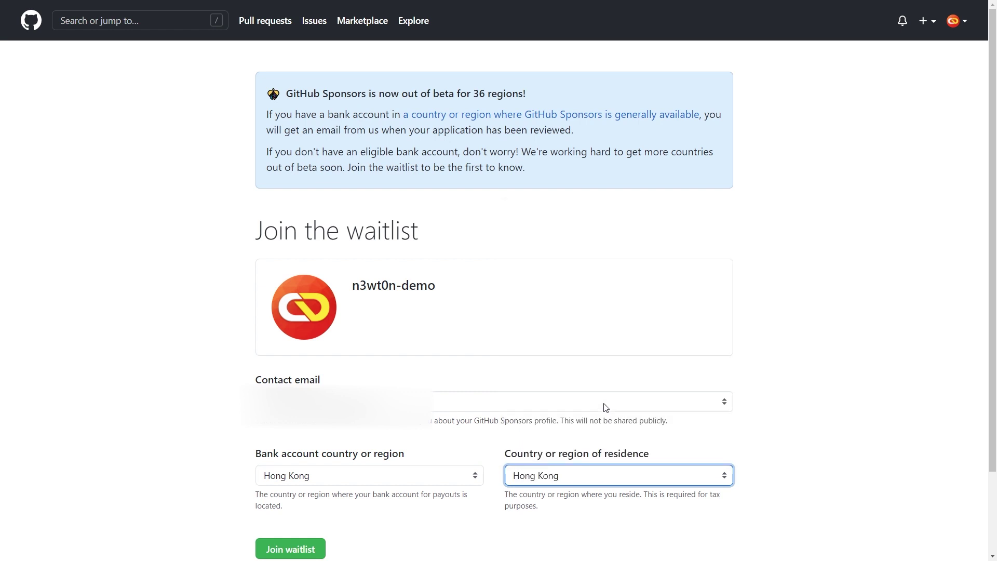
pyautogui.moveTo(348, 541); pyautogui.dragTo(433, 541)
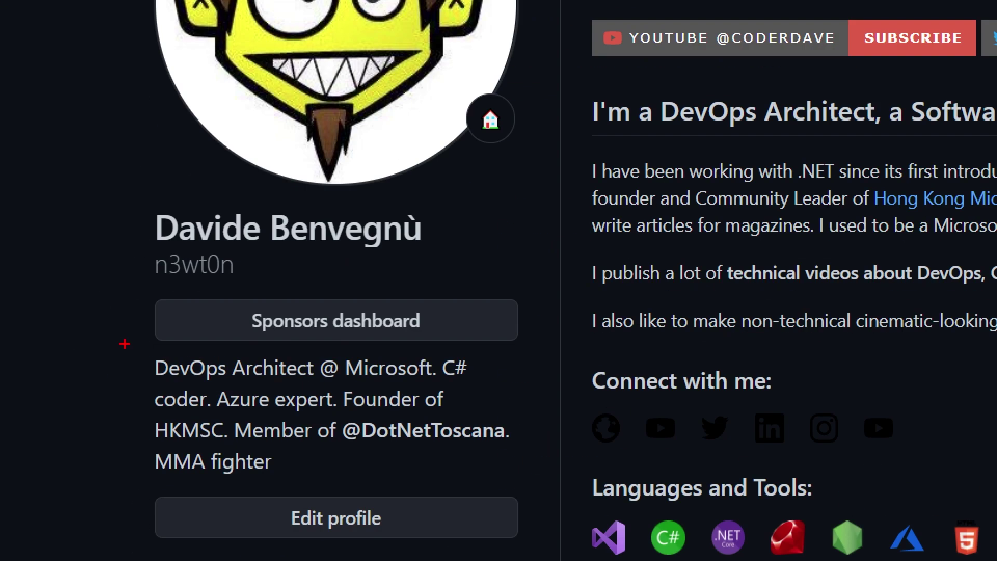
# - Open the Sponsors dashboard from the enrolled account's profile and examine its status and setup checklist
pyautogui.moveTo(93, 342); pyautogui.dragTo(54, 354)
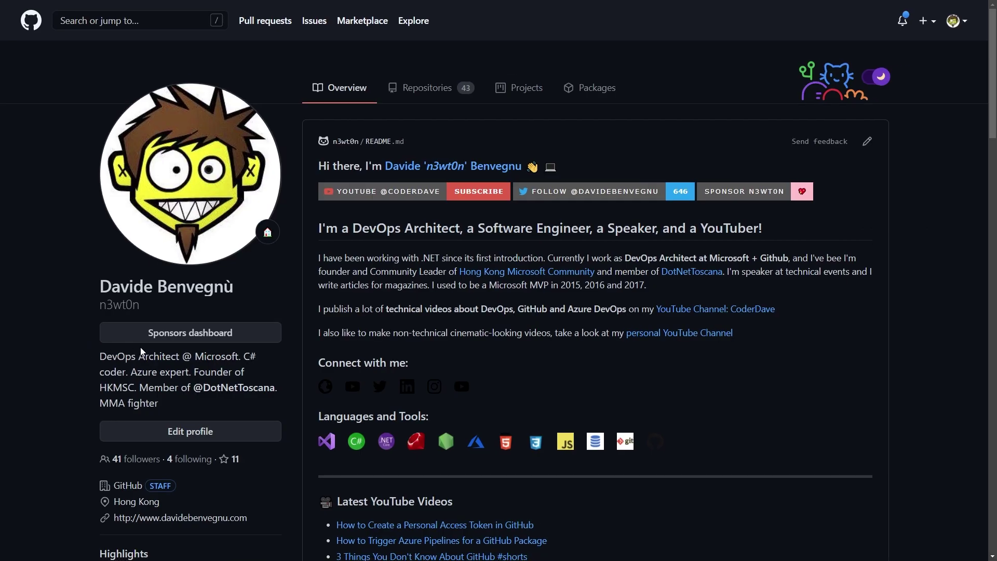
pyautogui.click(336, 320)
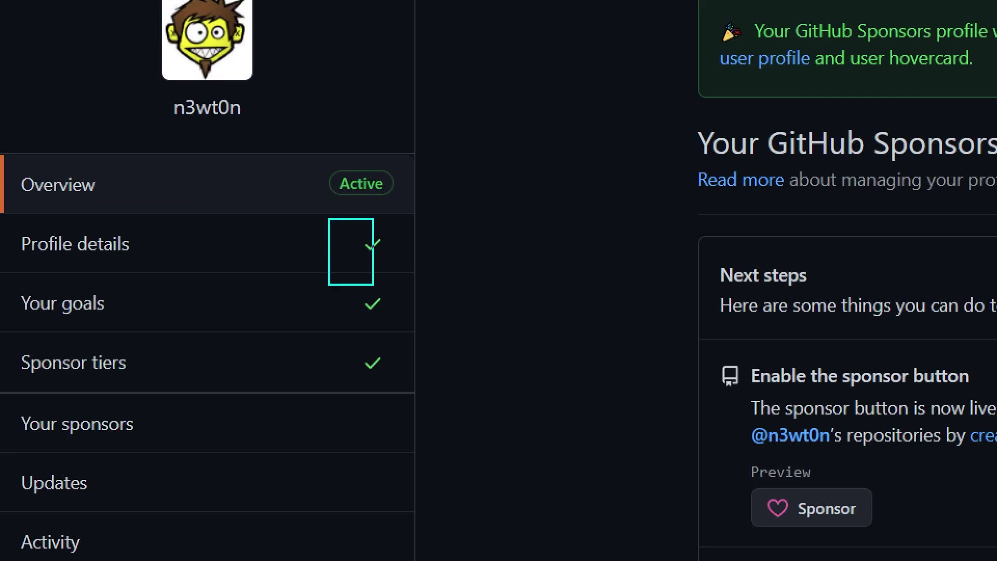
pyautogui.moveTo(373, 285); pyautogui.dragTo(433, 403)
pyautogui.moveTo(412, 181); pyautogui.dragTo(523, 181)
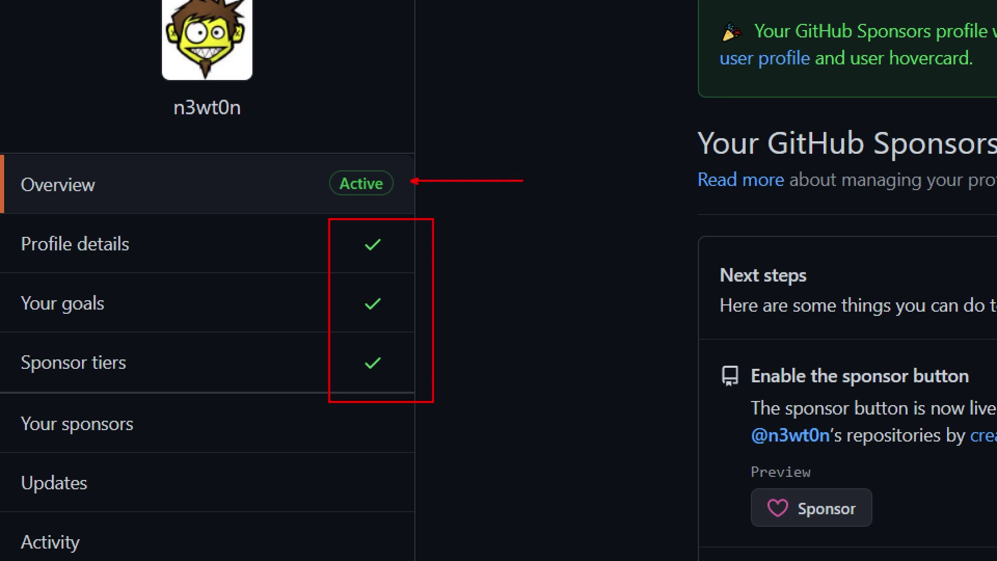
pyautogui.press('Escape')
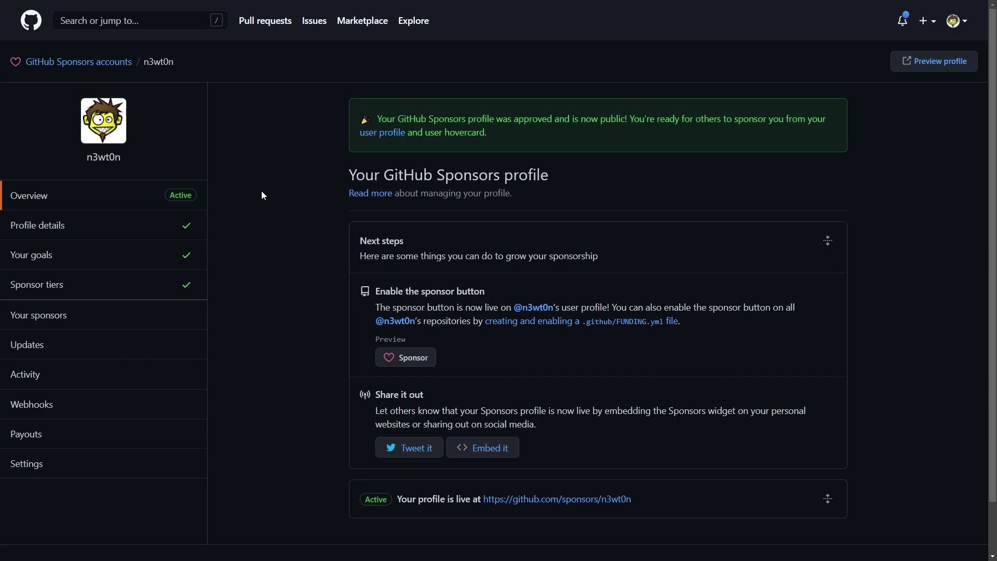
# - Review the Sponsors profile details, including the short bio, introduction, featured work and opt-in setting
pyautogui.click(63, 230)
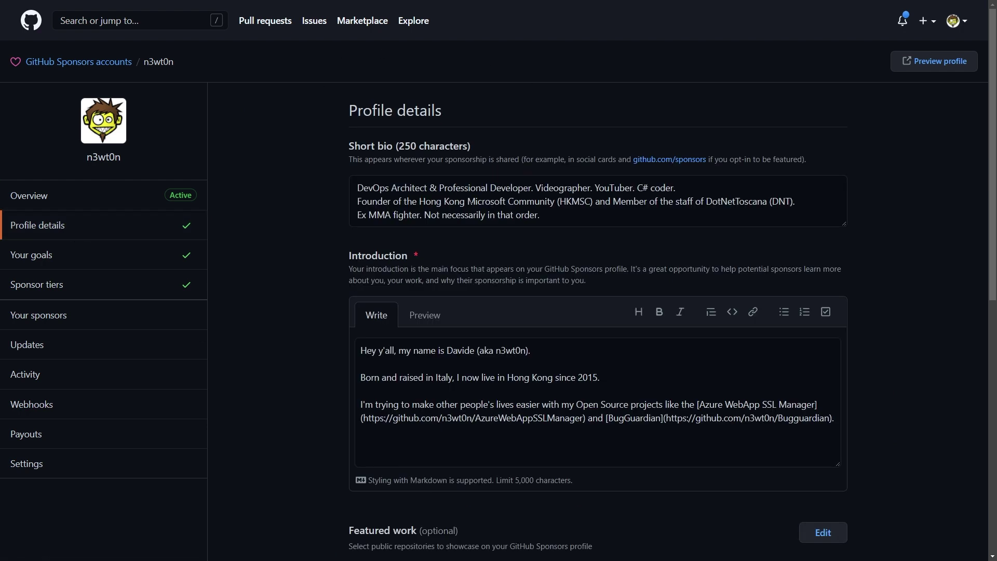
pyautogui.scroll(-5, 330, 371)
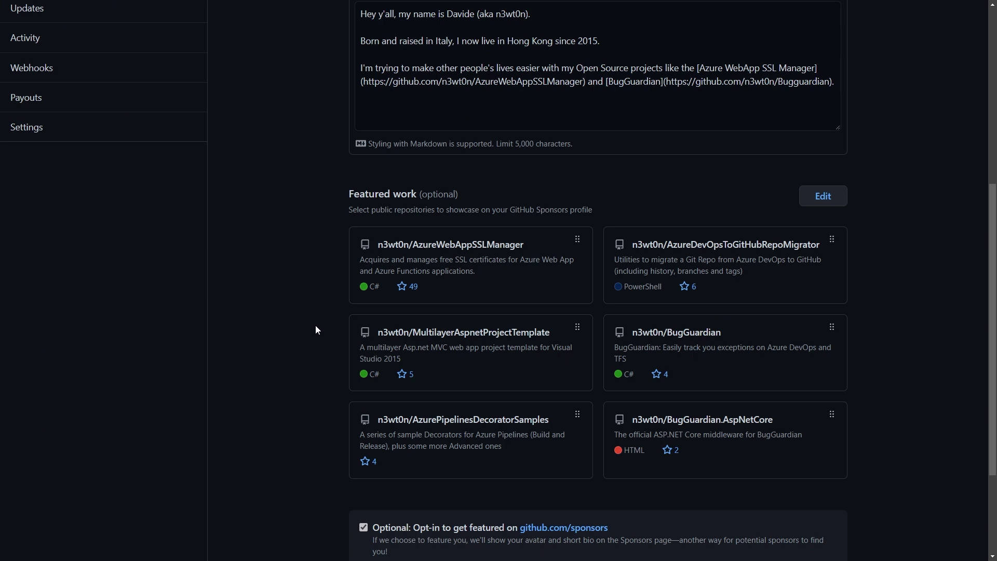
pyautogui.scroll(-3, 285, 322)
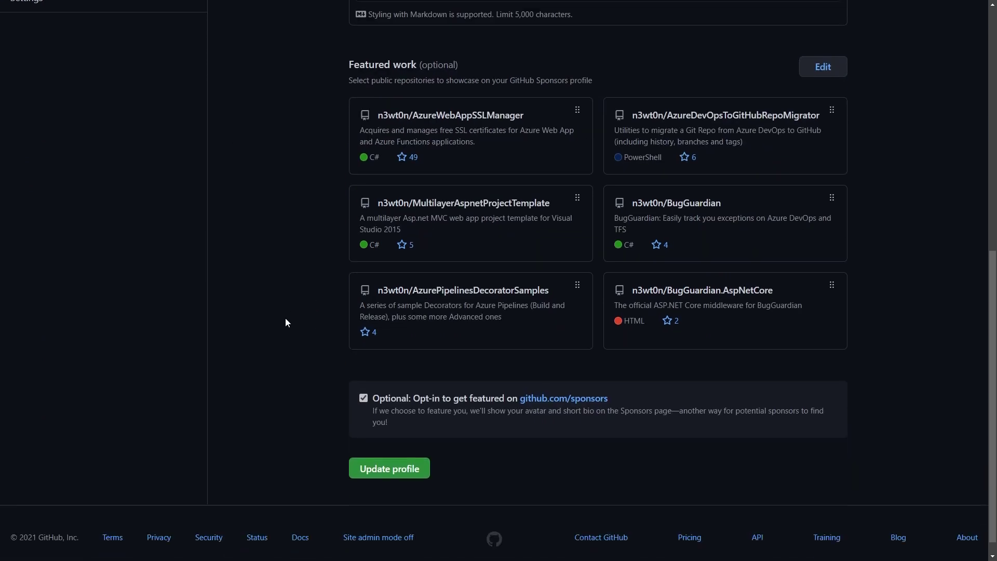
pyautogui.scroll(9, 286, 321)
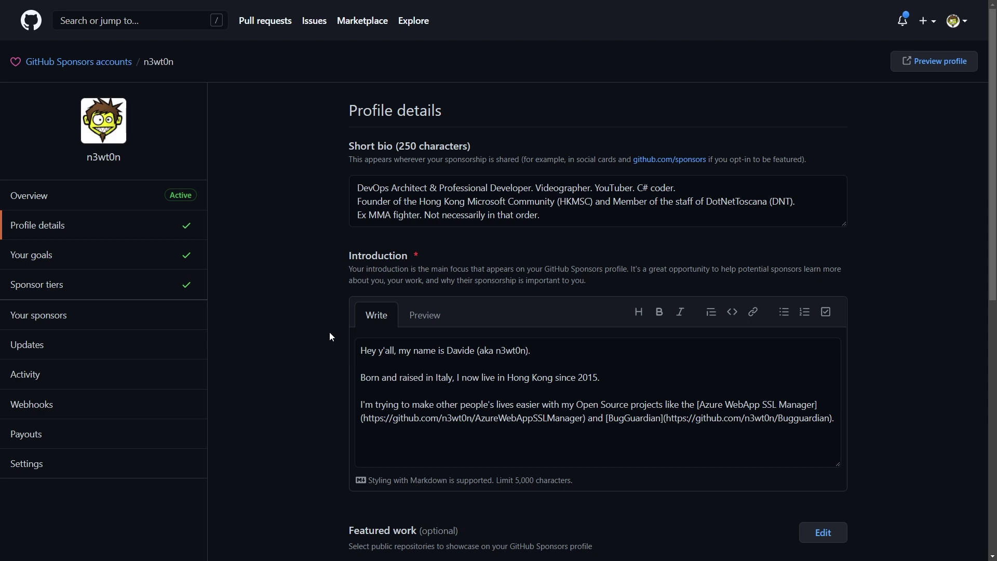
# - Open the sponsor tiers and examine the published monthly amounts and descriptions
pyautogui.click(112, 289)
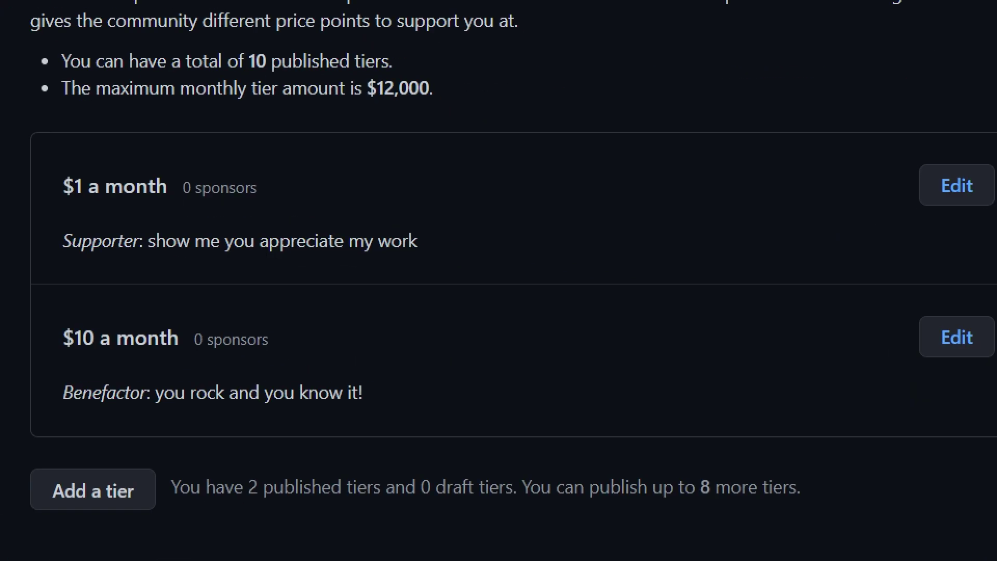
pyautogui.moveTo(296, 189); pyautogui.dragTo(367, 189)
pyautogui.moveTo(300, 346); pyautogui.dragTo(410, 360)
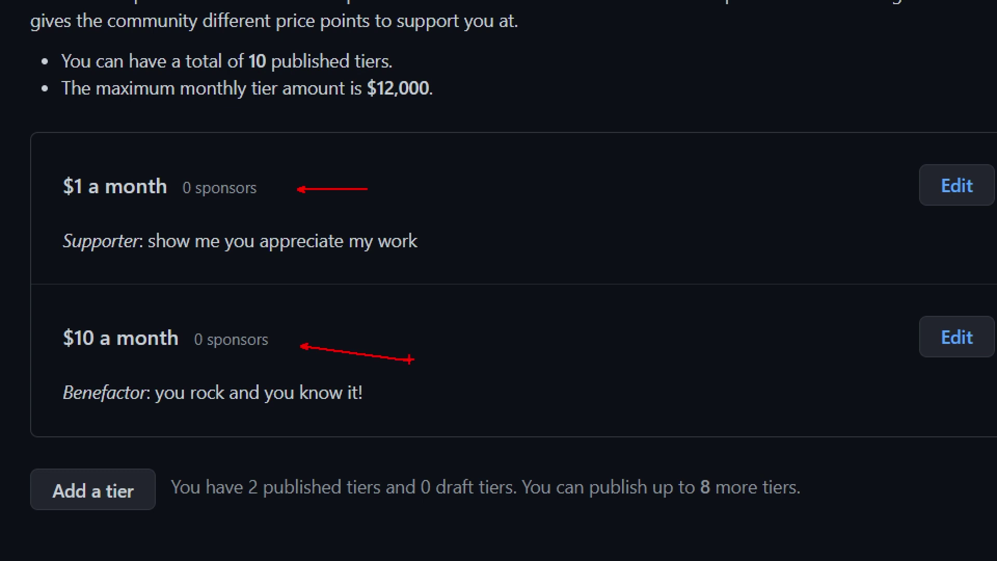
pyautogui.moveTo(53, 207)
pyautogui.mouseDown()
pyautogui.moveTo(93, 200)
pyautogui.moveTo(161, 250)
pyautogui.moveTo(517, 273)
pyautogui.mouseUp()
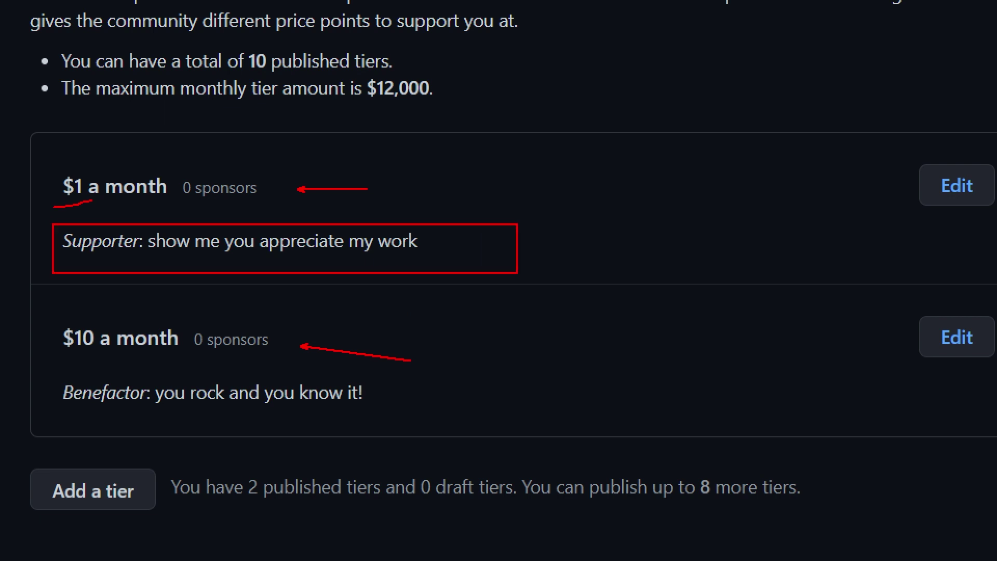
# - Fill in a new $50 monthly tier described as "SUPER DUPER SUPPORTER!" and cancel it without publishing
pyautogui.click(394, 394)
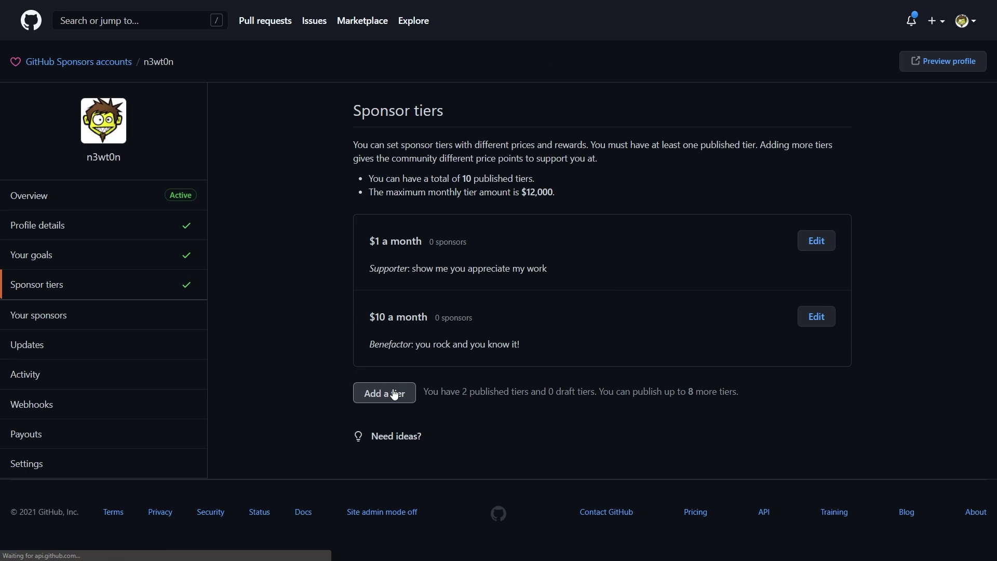
pyautogui.write('50')
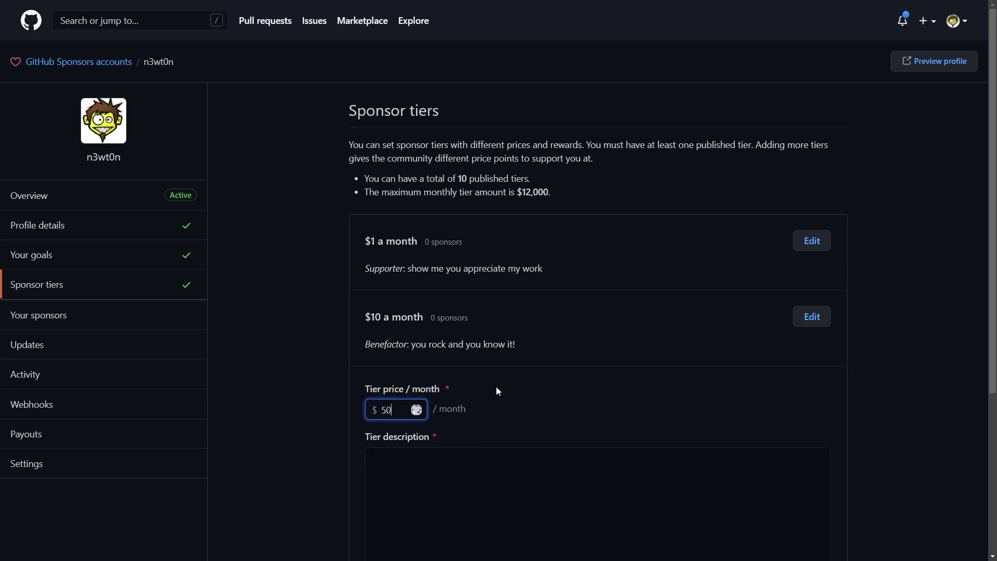
pyautogui.scroll(-2, 497, 388)
pyautogui.click(493, 378)
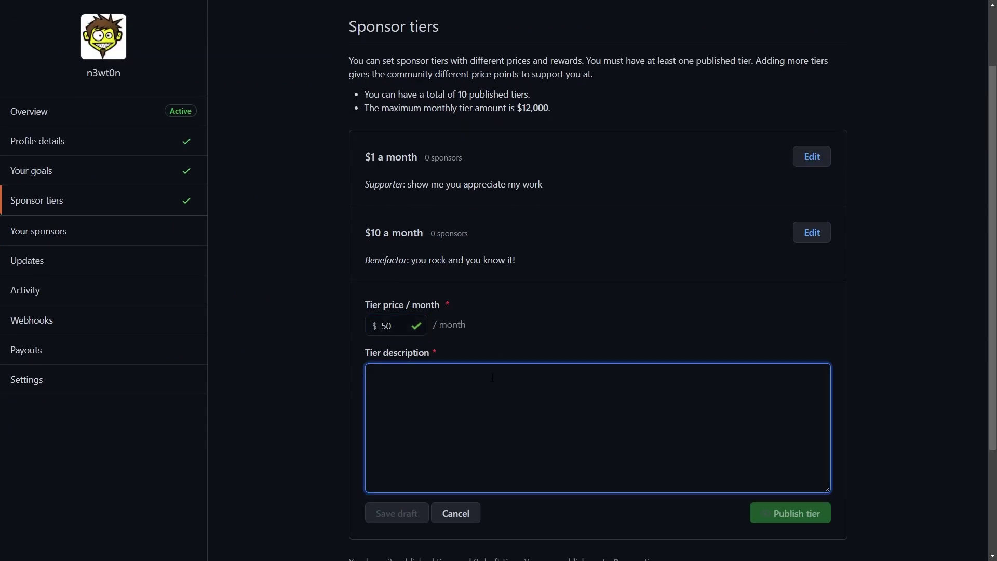
pyautogui.write('SUPER DUPER SUPPORTER!')
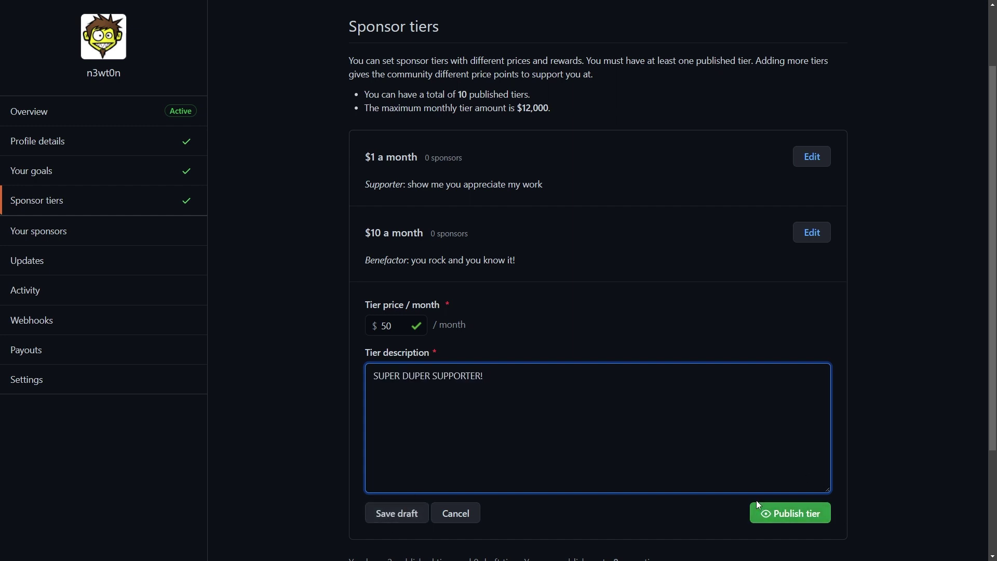
pyautogui.click(456, 513)
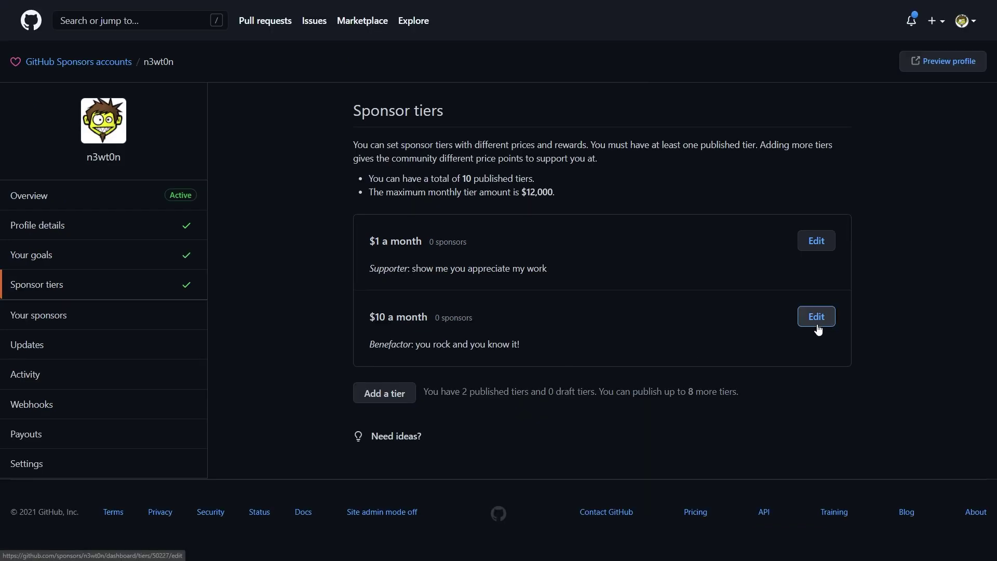
# - Open the $10 monthly tier for editing and examine its price lock and the option to retire it
pyautogui.click(817, 329)
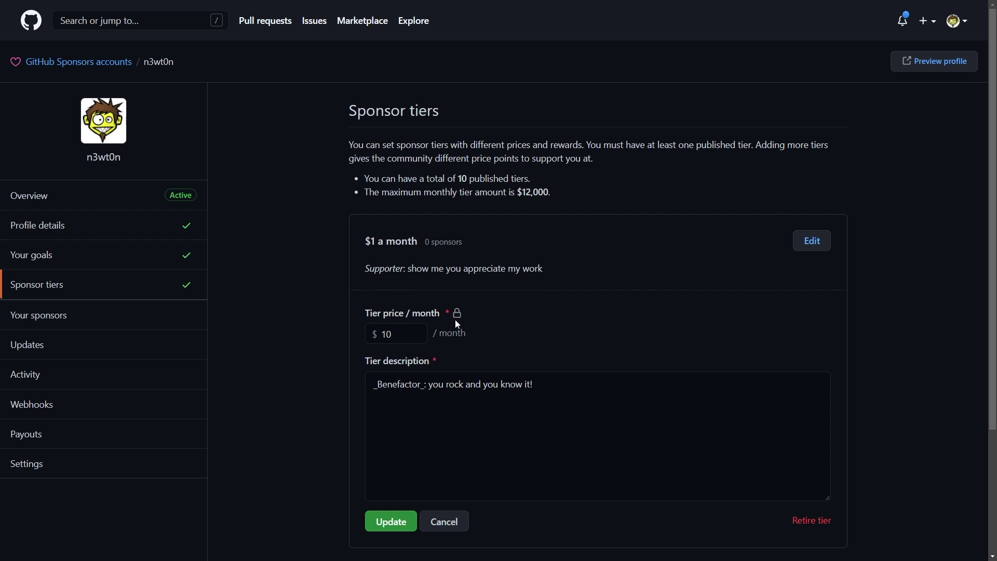
pyautogui.moveTo(457, 316)
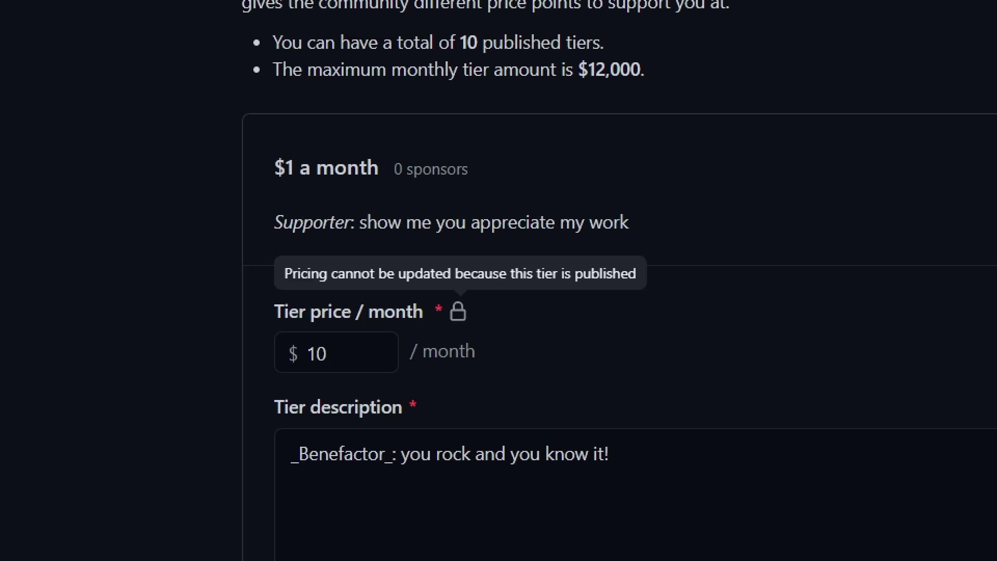
pyautogui.moveTo(620, 292); pyautogui.dragTo(624, 336)
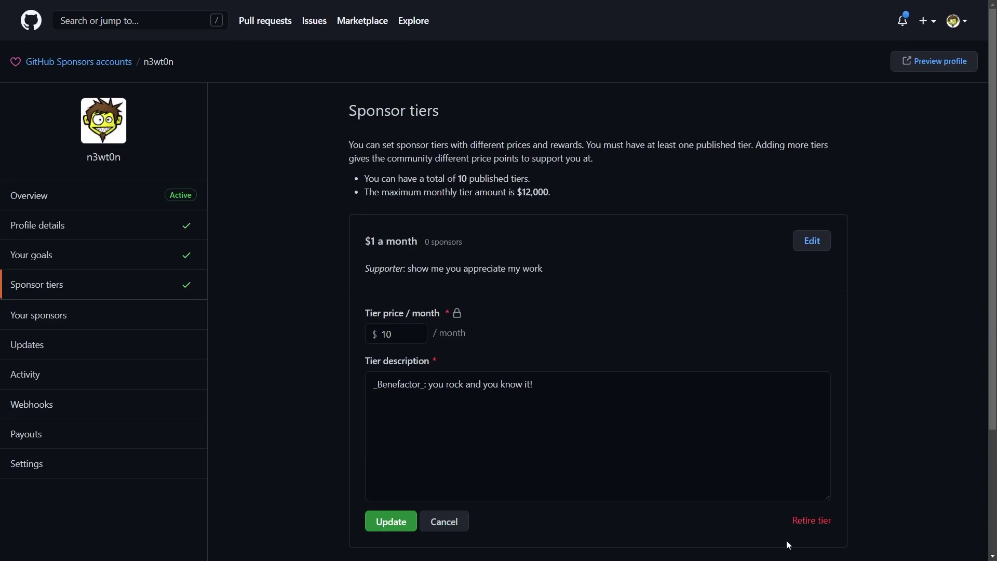
pyautogui.moveTo(783, 522); pyautogui.dragTo(730, 541)
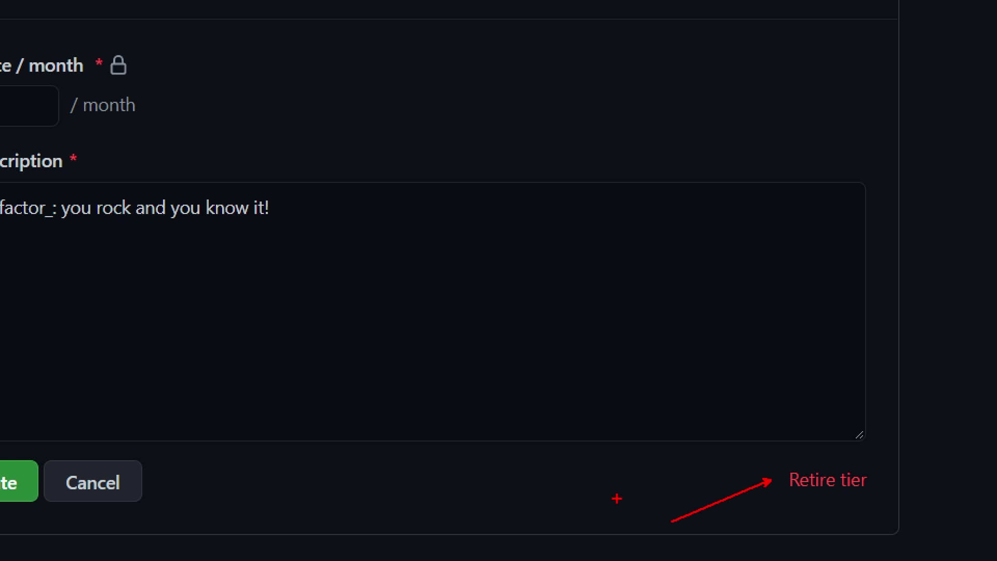
# - Review the current sponsorship goal and its description, and open the goal for editing
pyautogui.click(100, 254)
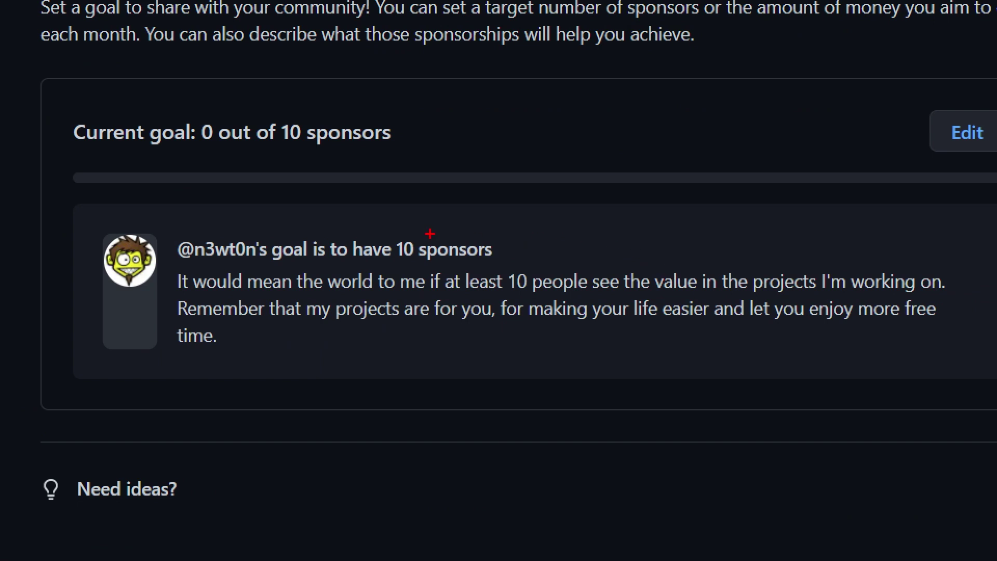
pyautogui.moveTo(442, 227); pyautogui.dragTo(508, 143)
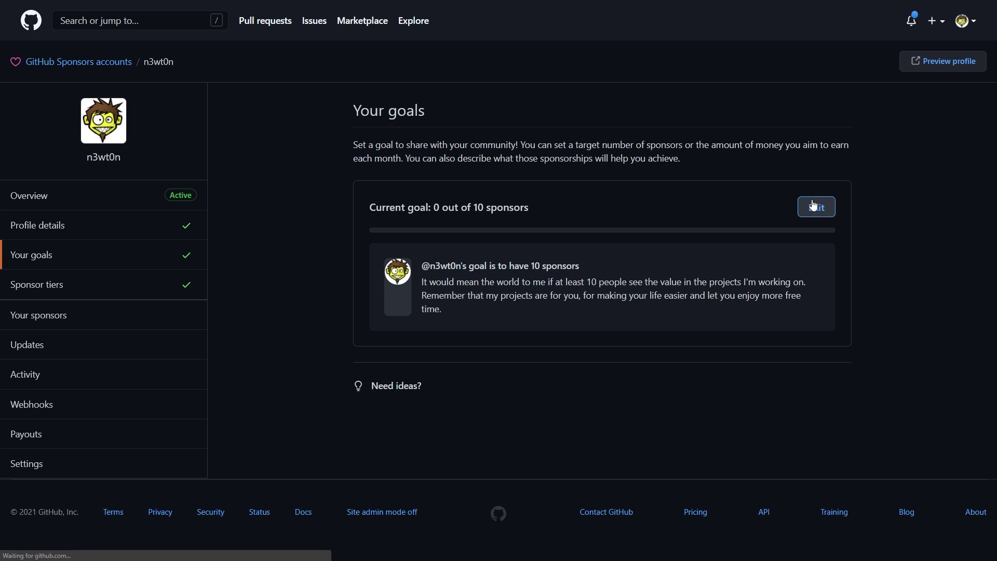
pyautogui.click(967, 132)
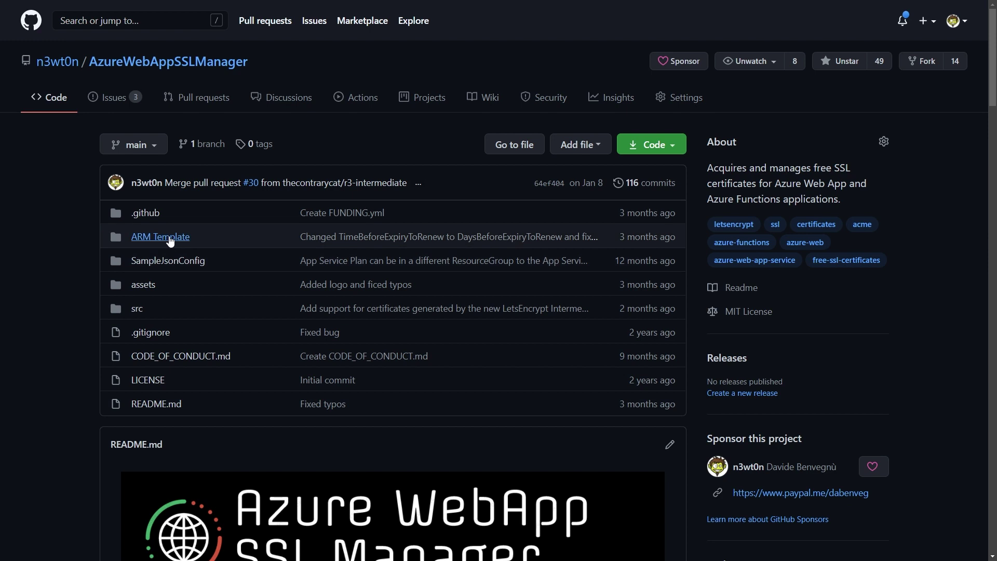
# - Inspect FUNDING.yml in the .github folder of AzureWebAppSSLManager and compare its entries with the repository's Sponsor dialog
pyautogui.click(152, 217)
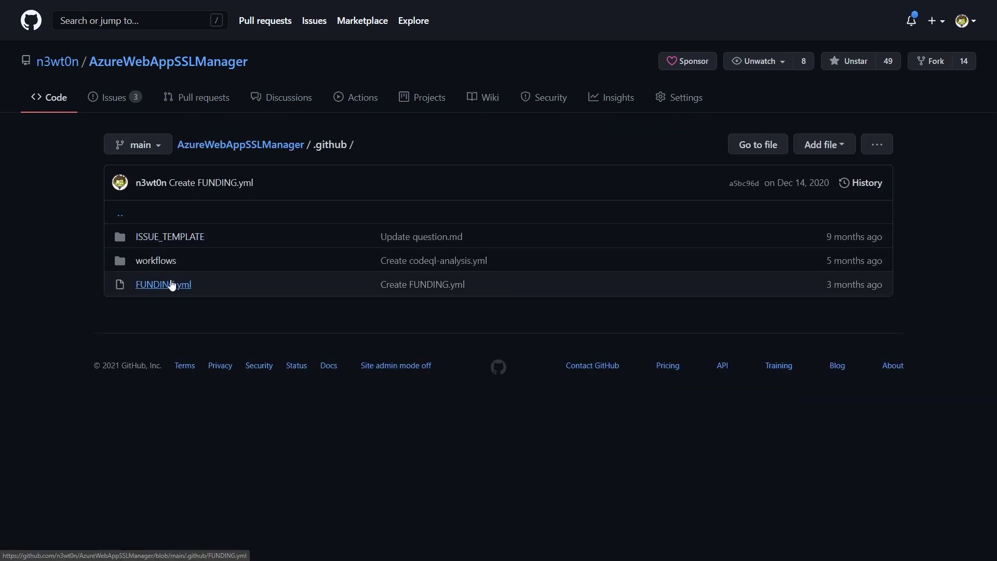
pyautogui.click(172, 284)
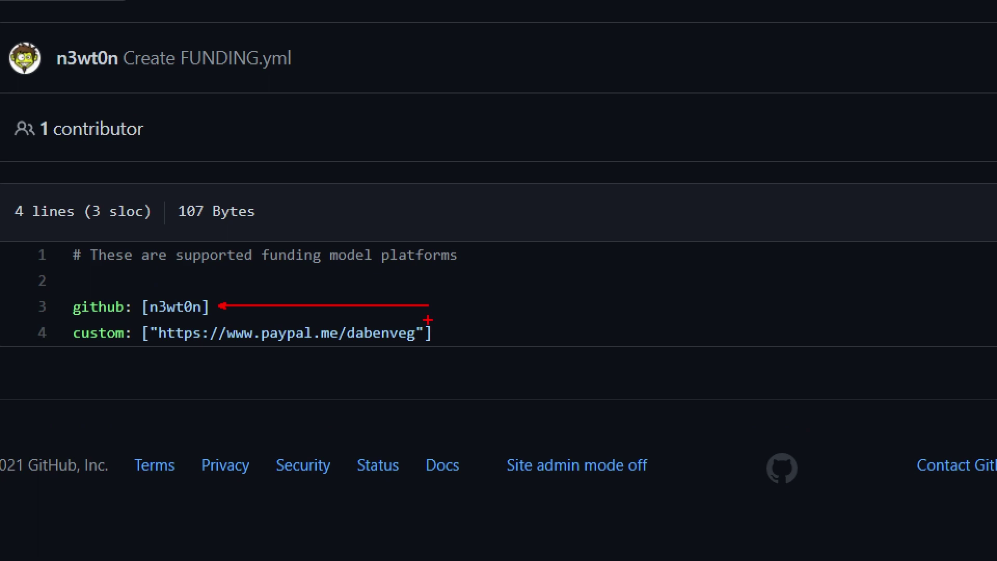
pyautogui.click(687, 68)
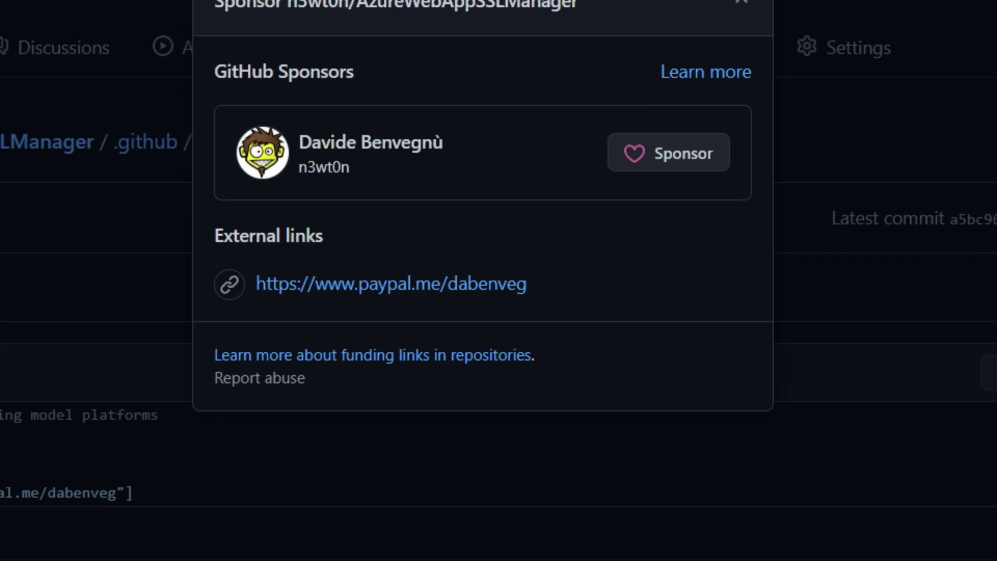
pyautogui.moveTo(595, 150); pyautogui.dragTo(448, 167)
# - Open the maintainer's GitHub Sponsors profile from the Sponsor dialog and examine its introduction, goal and selectable tiers
pyautogui.click(664, 155)
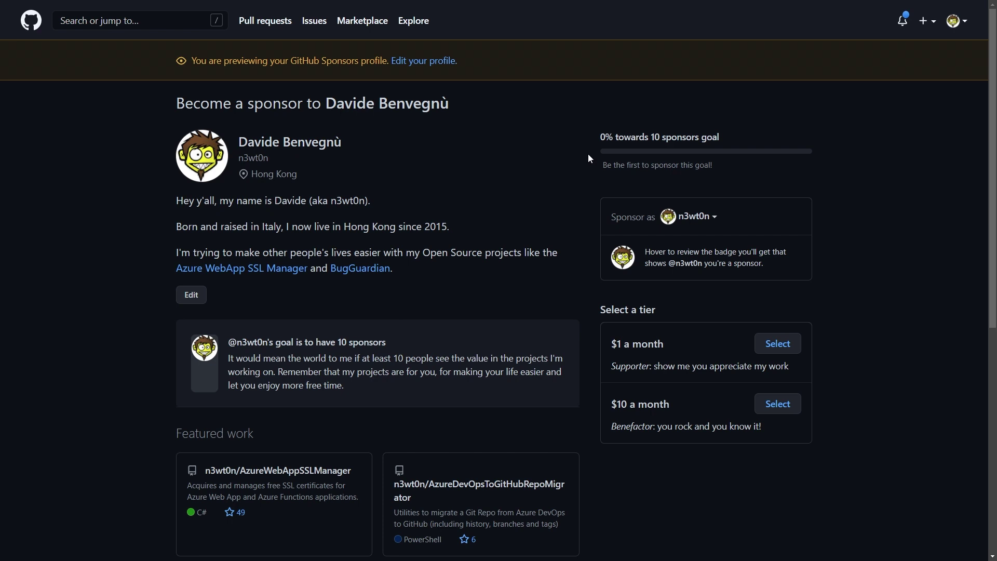
pyautogui.moveTo(445, 299); pyautogui.dragTo(500, 176)
pyautogui.moveTo(592, 290)
pyautogui.mouseDown()
pyautogui.moveTo(793, 403)
pyautogui.moveTo(840, 455)
pyautogui.mouseUp()
pyautogui.press('Escape')
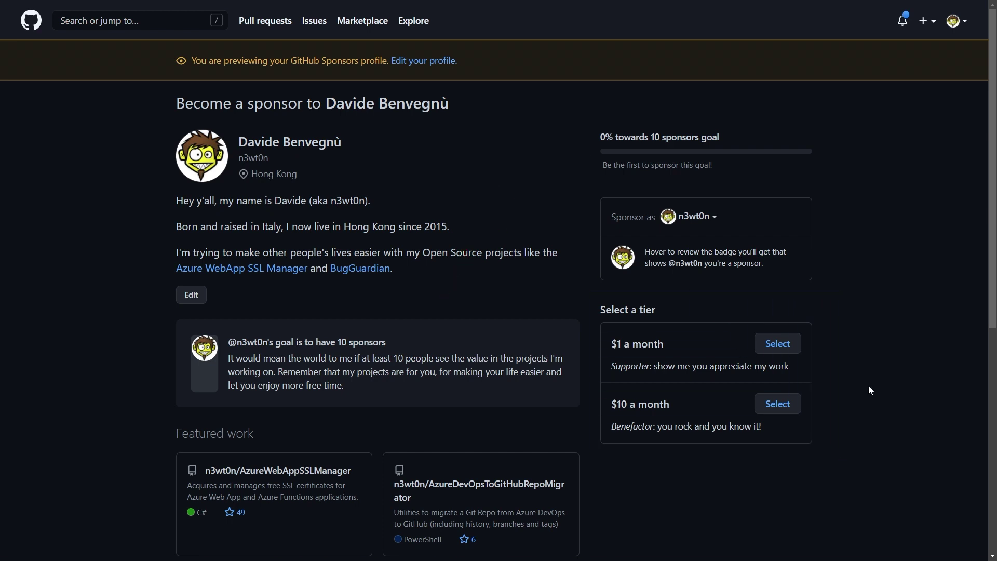
# - Select the $10 a month tier and examine the checkout's sponsorship amount, prorated total and recurring charge
pyautogui.click(778, 404)
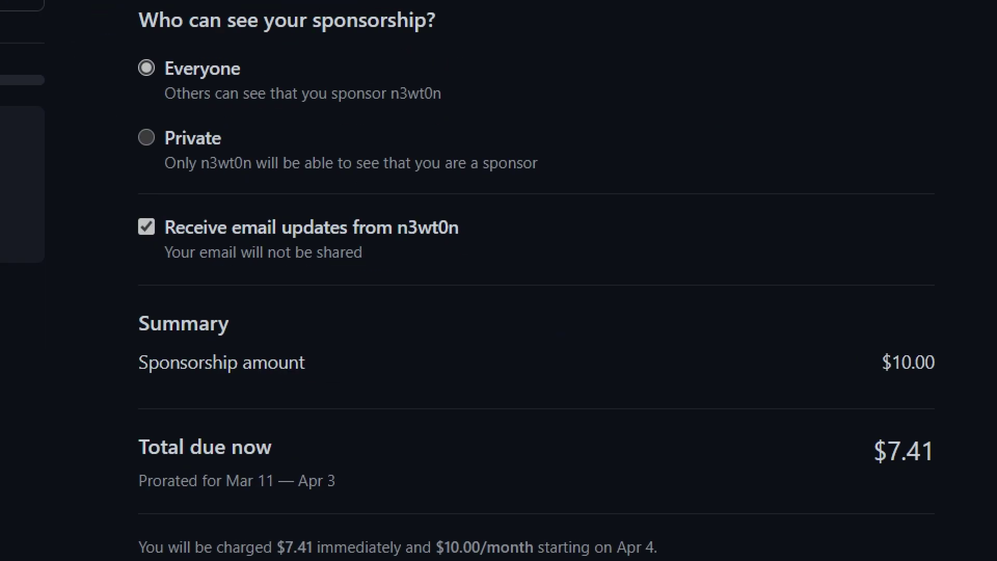
pyautogui.moveTo(862, 358); pyautogui.dragTo(754, 383)
pyautogui.moveTo(221, 494); pyautogui.dragTo(286, 494)
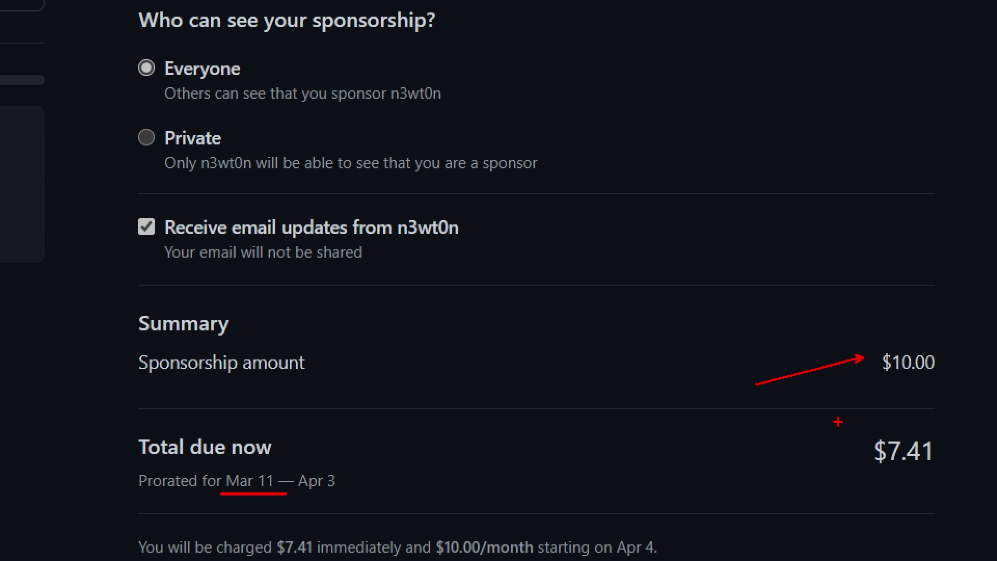
pyautogui.moveTo(842, 421); pyautogui.dragTo(969, 473)
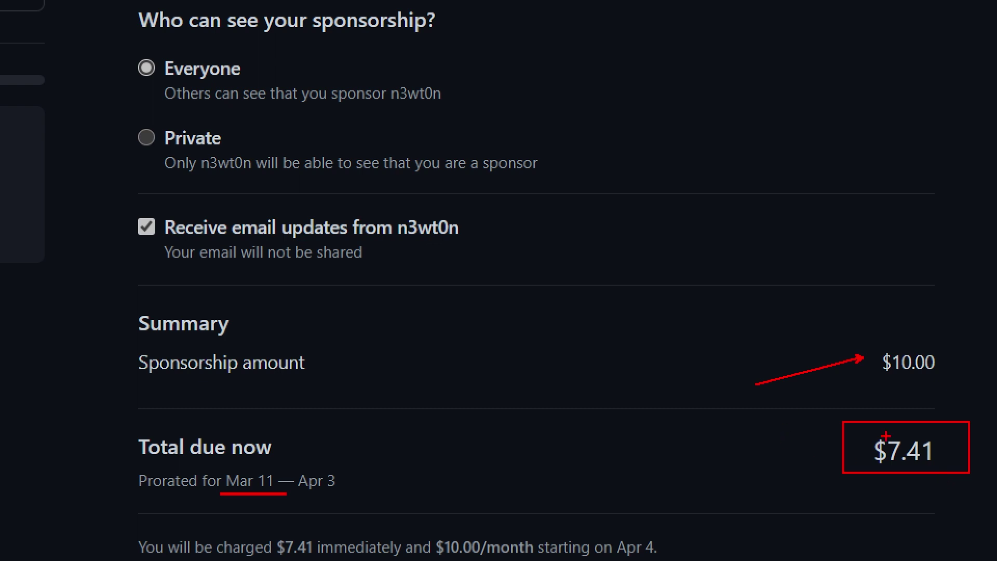
pyautogui.moveTo(470, 530); pyautogui.dragTo(499, 463)
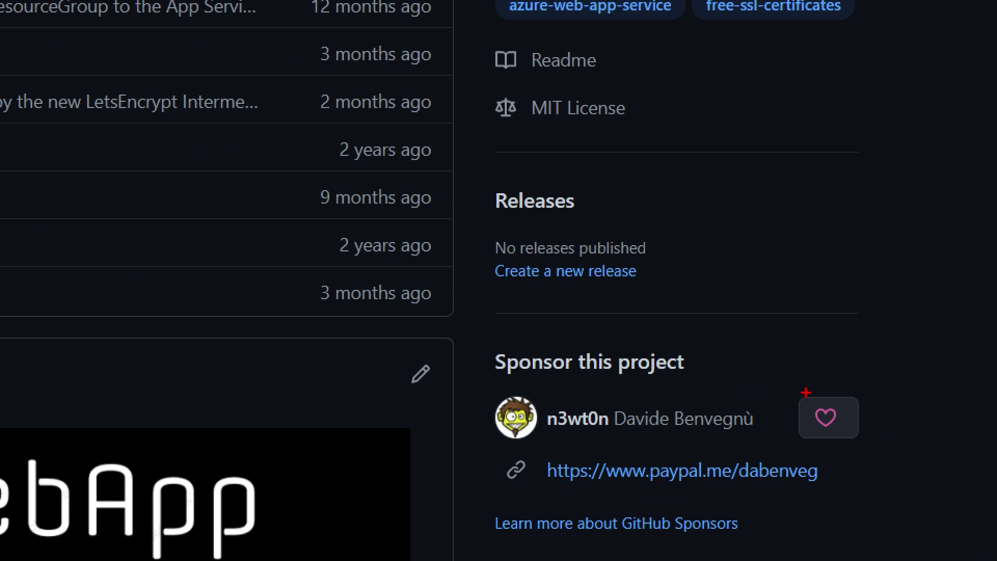
# - Examine the GitHub Sponsors entry and the external PayPal link in the repository's "Sponsor this project" section
pyautogui.moveTo(483, 385)
pyautogui.mouseDown()
pyautogui.moveTo(492, 398)
pyautogui.moveTo(920, 453)
pyautogui.mouseUp()
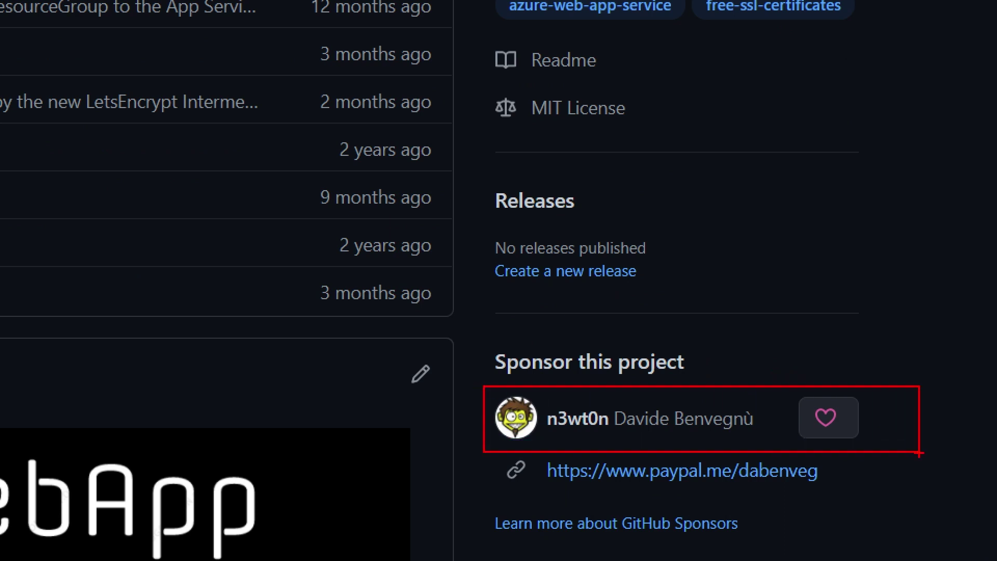
pyautogui.moveTo(487, 453)
pyautogui.mouseDown()
pyautogui.moveTo(755, 496)
pyautogui.moveTo(868, 500)
pyautogui.mouseUp()
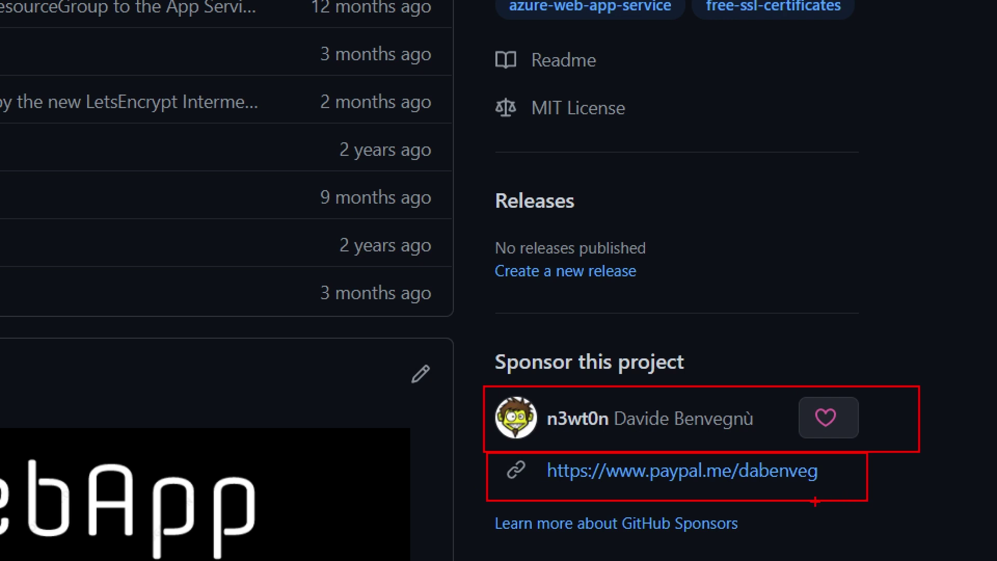
pyautogui.moveTo(827, 504)
pyautogui.mouseDown()
pyautogui.moveTo(791, 487)
pyautogui.moveTo(885, 528)
pyautogui.mouseUp()
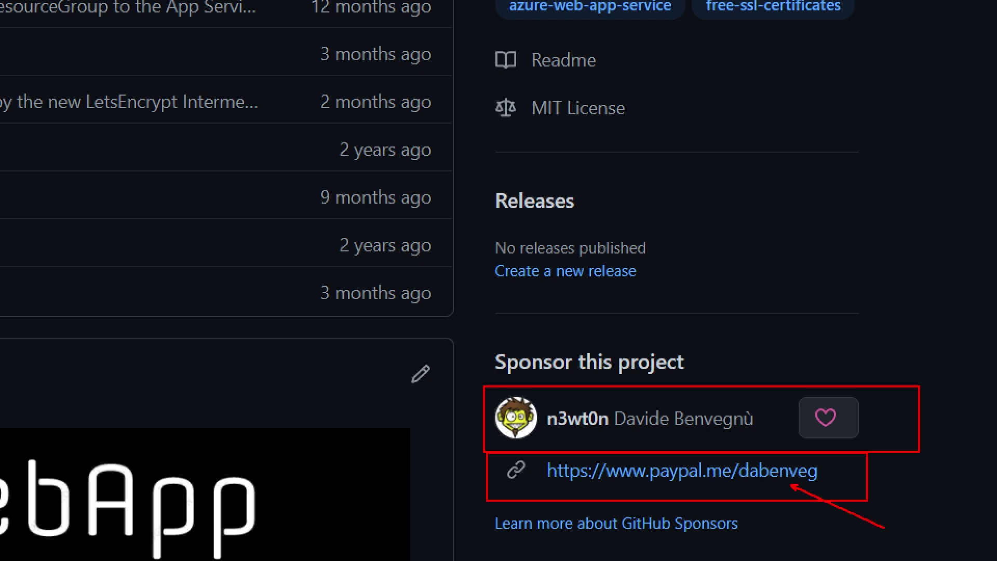